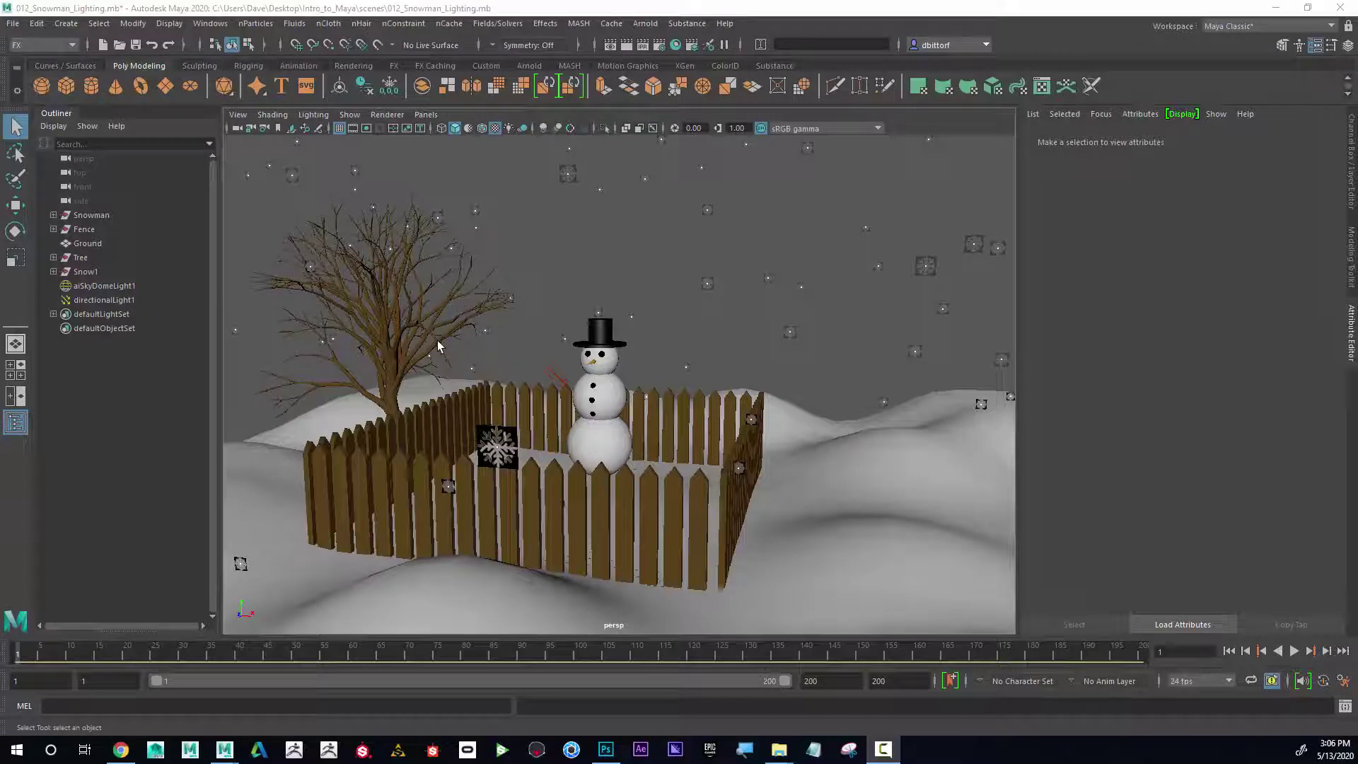
# Show the Channel Box and Layer Editor panel in place of the Attribute Editor.
pyautogui.click(1347, 46)
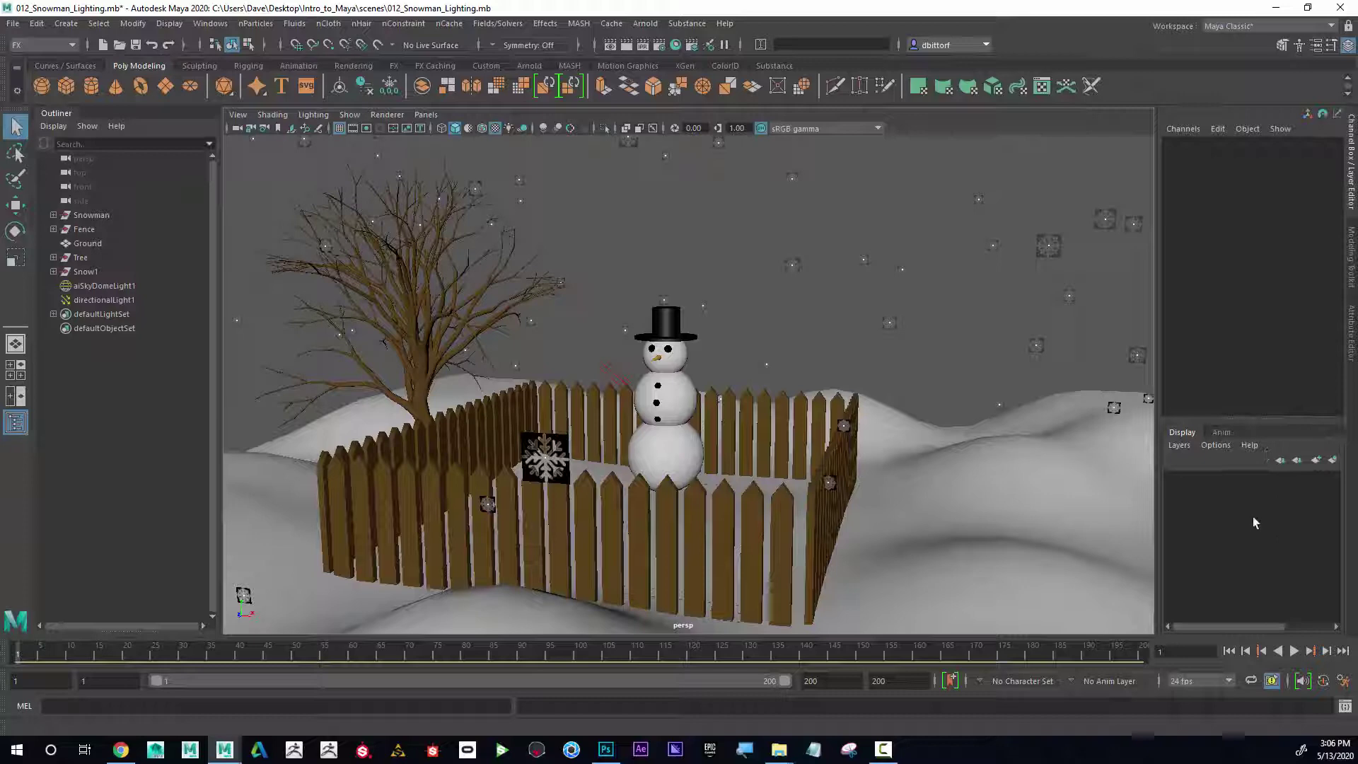
# Select the Snowman group and create a new display layer from it.
pyautogui.click(85, 215)
pyautogui.keyDown('alt'); pyautogui.moveTo(779, 423); pyautogui.dragTo(799, 382); pyautogui.keyUp('alt')
pyautogui.keyDown('alt'); pyautogui.moveTo(799, 382); pyautogui.dragTo(824, 348, button='middle'); pyautogui.keyUp('alt')
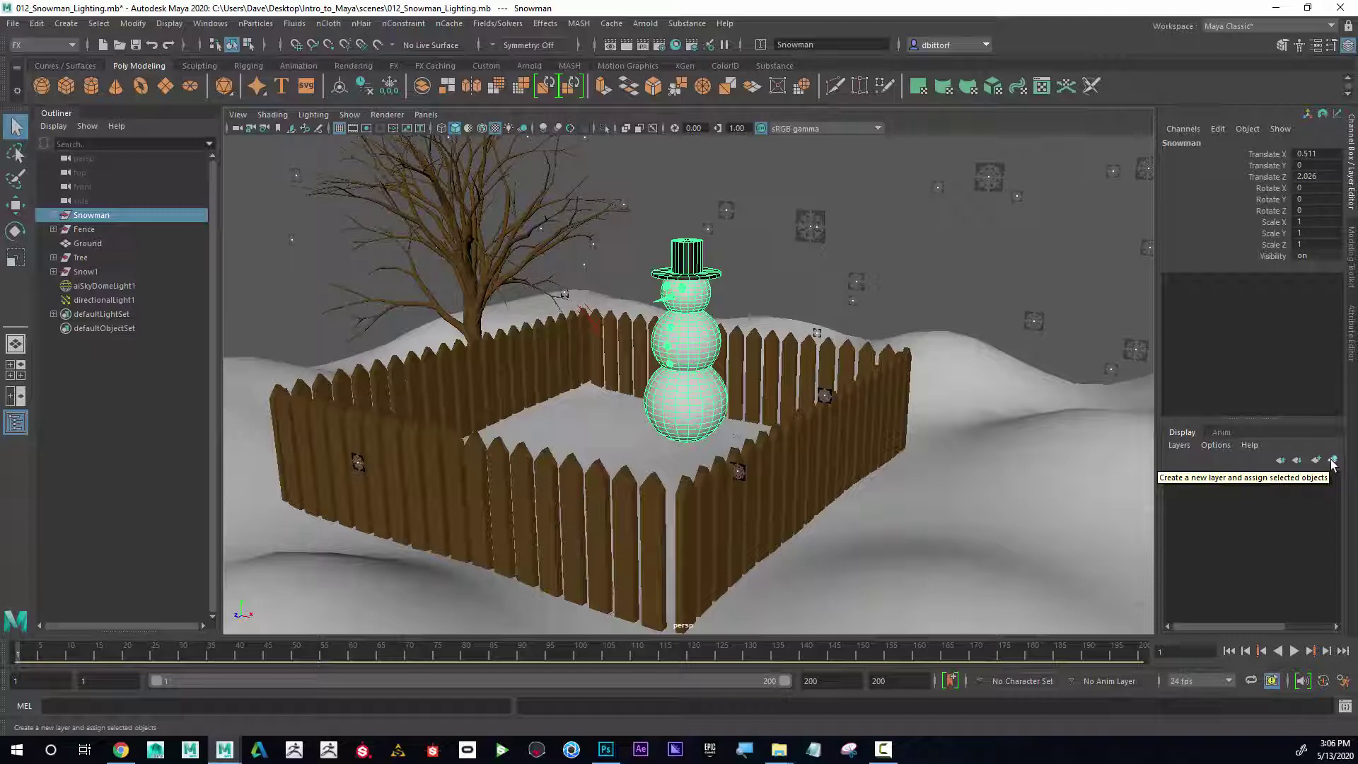
pyautogui.click(1332, 460)
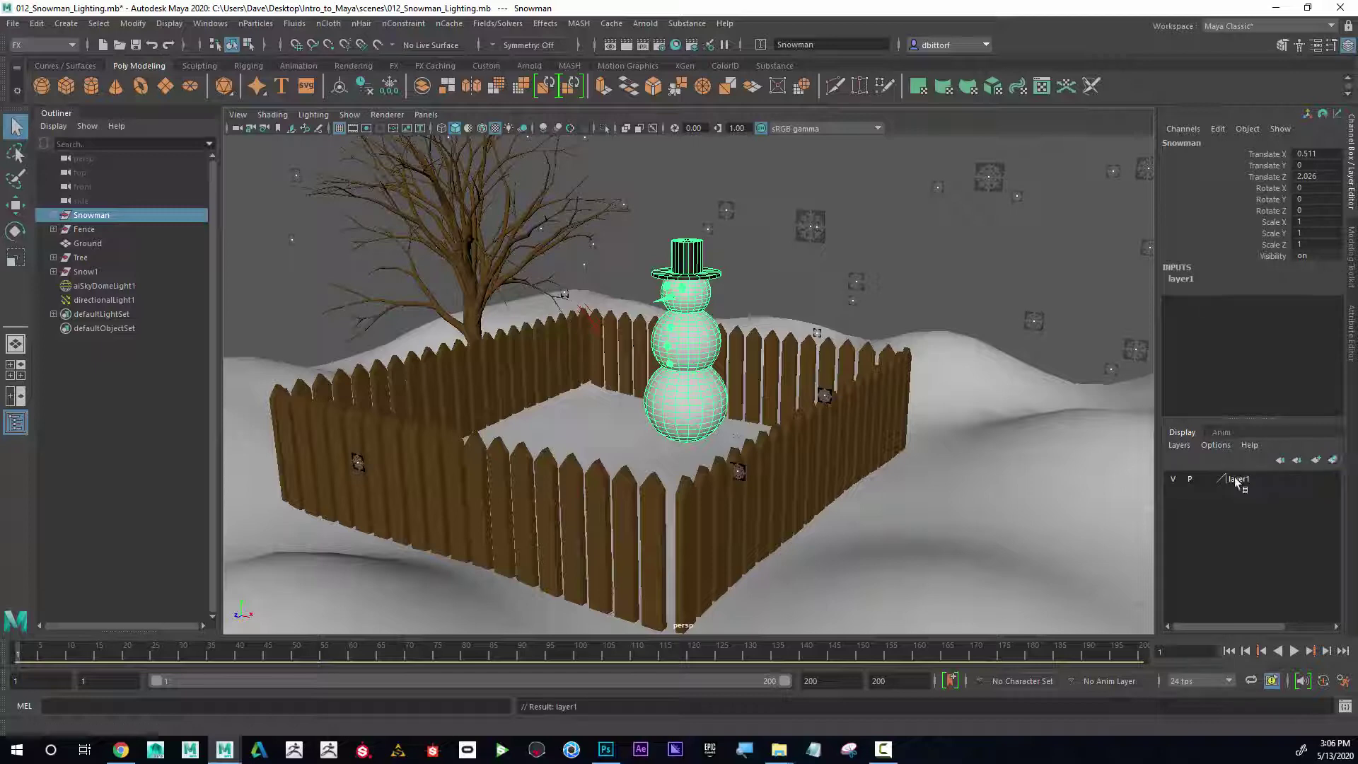
pyautogui.click(1174, 478)
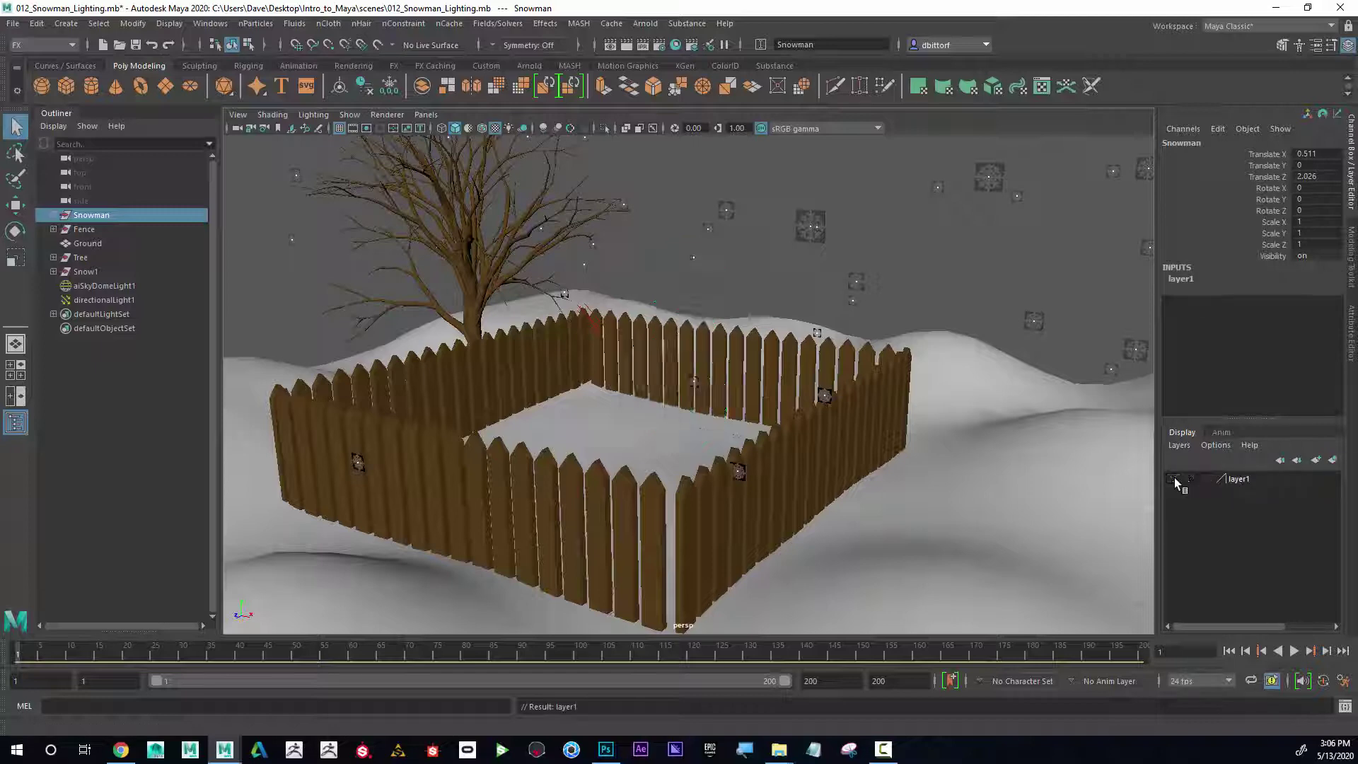
pyautogui.click(1174, 478)
pyautogui.click(1174, 478)
pyautogui.click(1174, 478)
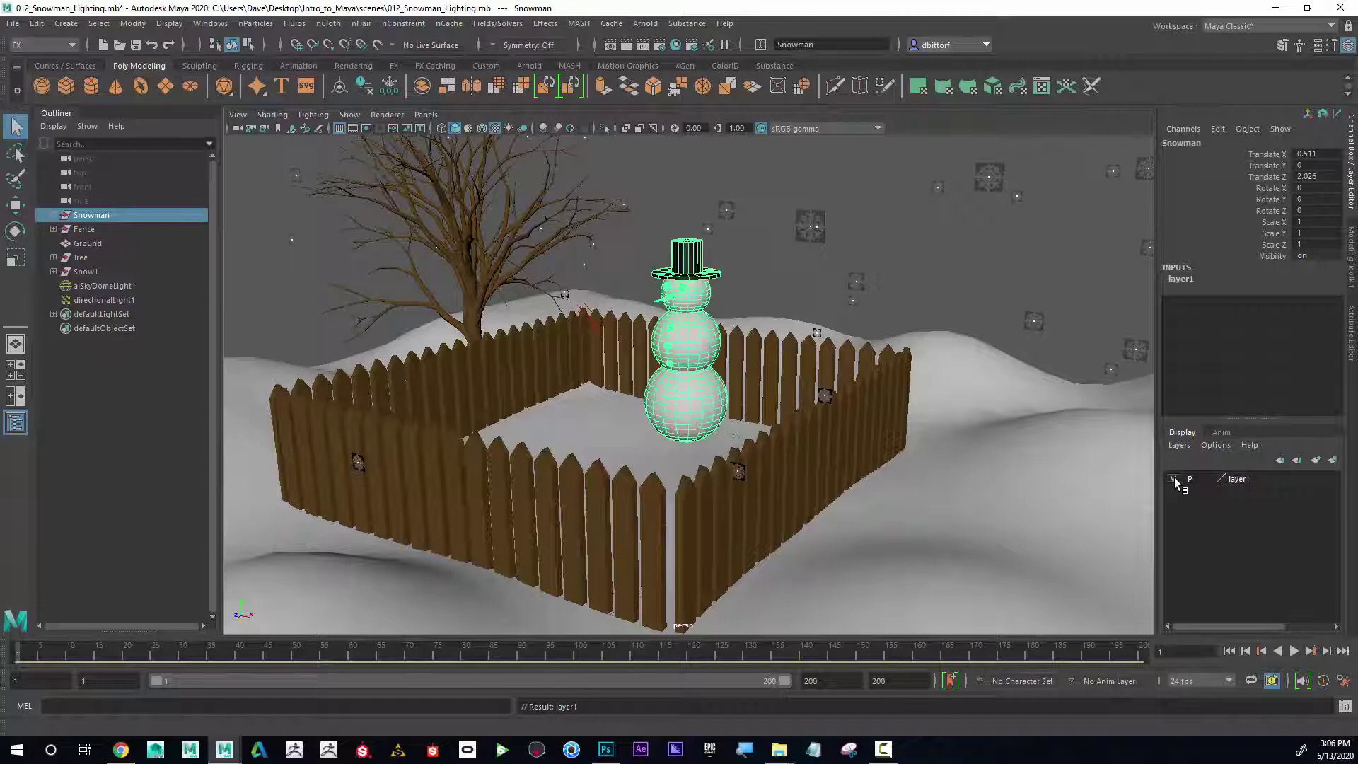
# Rename layer1 to Snowman_Visibility and hide the layer.
pyautogui.doubleClick(1232, 478)
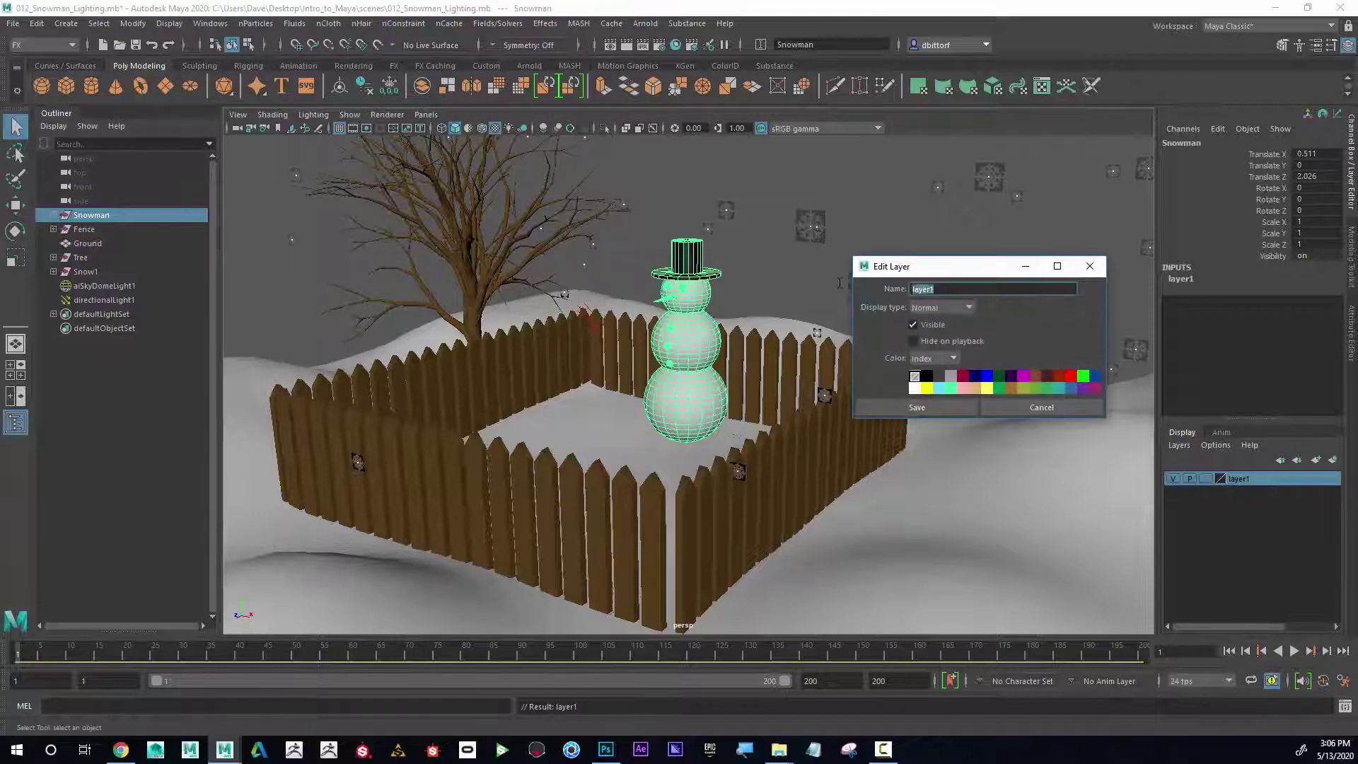
pyautogui.write('Snowman_Visibility')
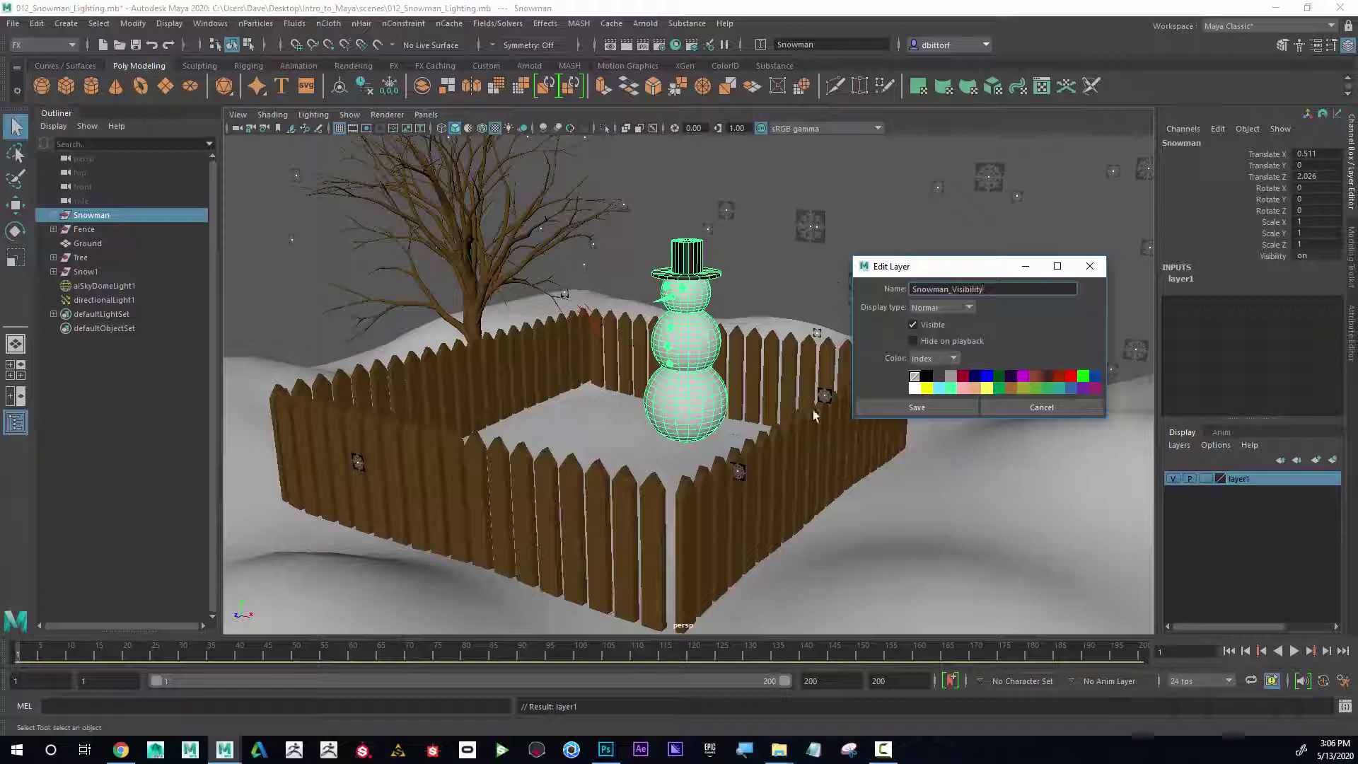
pyautogui.click(909, 408)
pyautogui.click(1172, 479)
pyautogui.click(1174, 480)
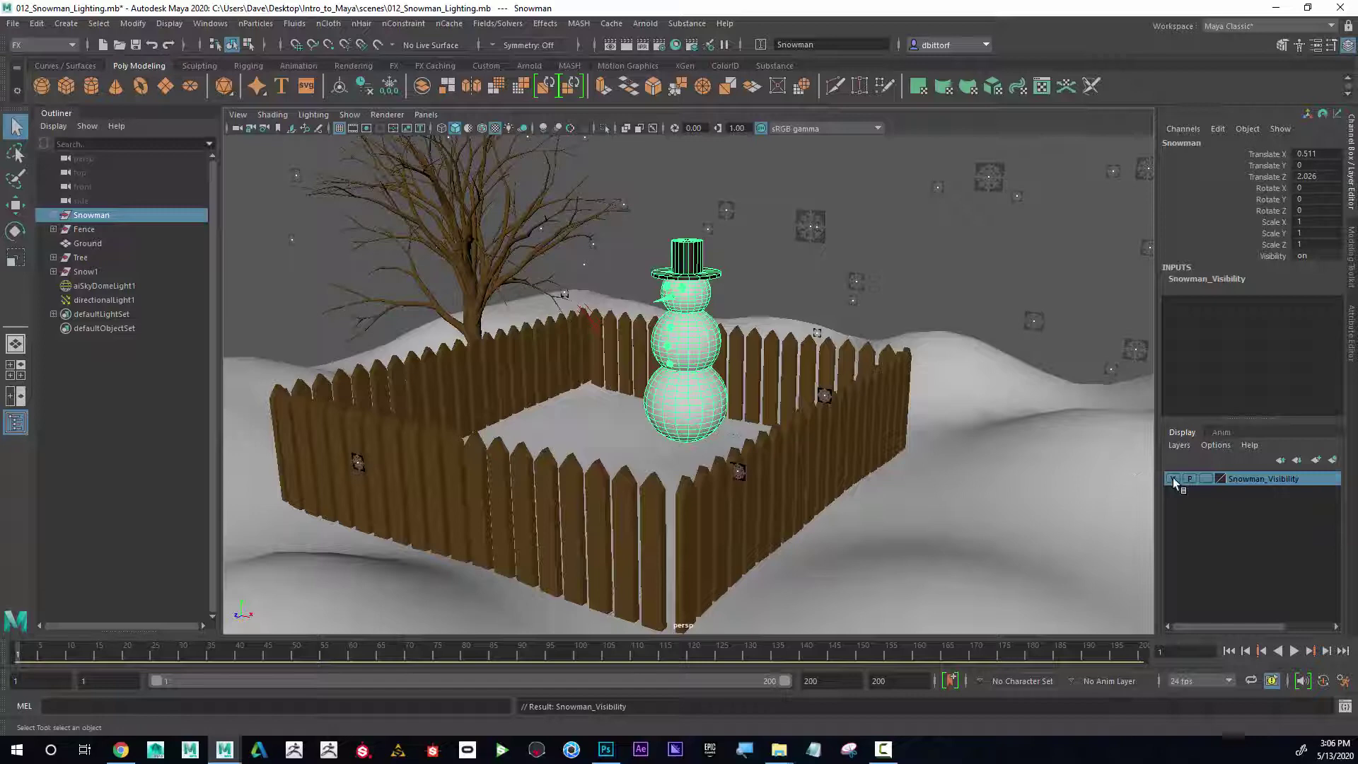
pyautogui.click(1173, 480)
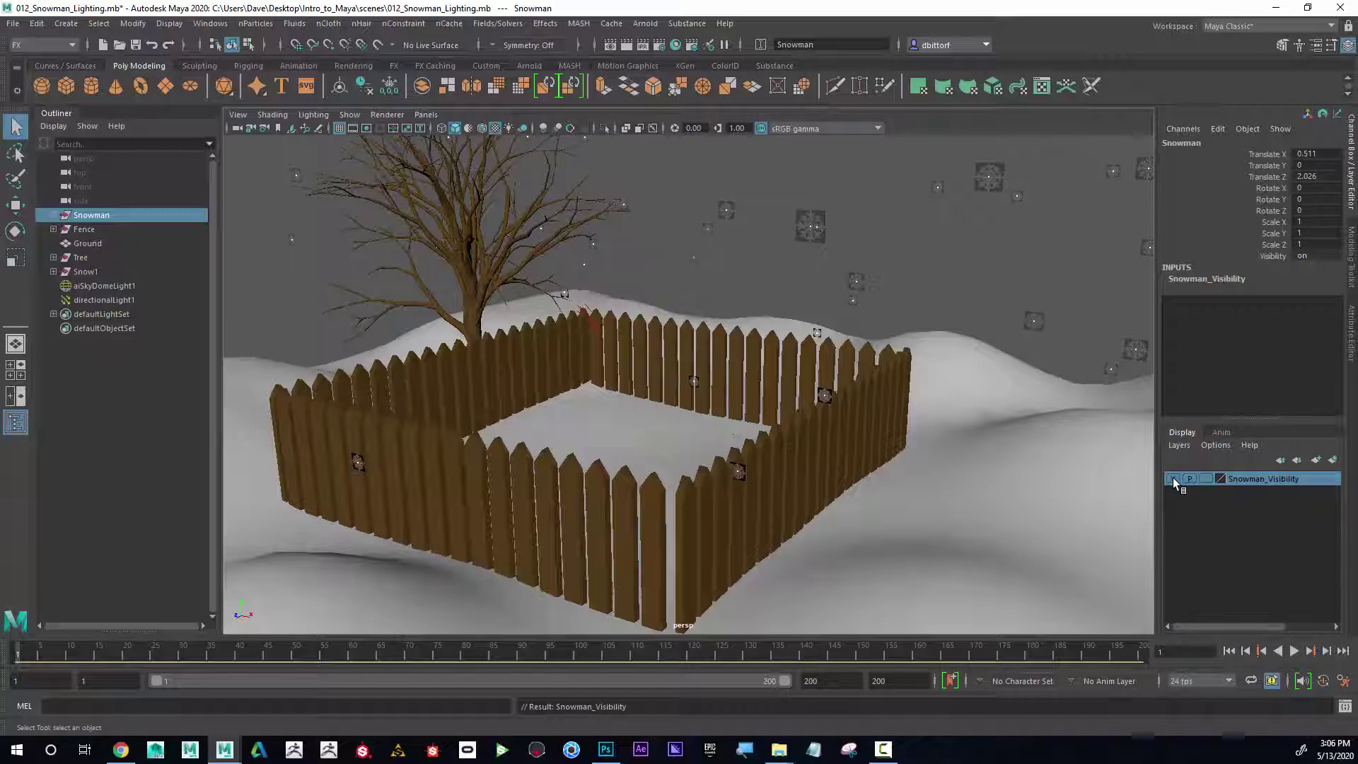
# Marquee-select the Snow_Particles emitter and create a new display layer from it.
pyautogui.keyDown('alt'); pyautogui.moveTo(926, 410); pyautogui.dragTo(792, 417); pyautogui.keyUp('alt')
pyautogui.moveTo(741, 186); pyautogui.dragTo(965, 244)
pyautogui.keyDown('alt'); pyautogui.moveTo(1010, 271); pyautogui.dragTo(558, 270, button='right'); pyautogui.keyUp('alt')
pyautogui.keyDown('alt'); pyautogui.moveTo(784, 265); pyautogui.dragTo(715, 296); pyautogui.keyUp('alt')
pyautogui.scroll(10, 714, 291)
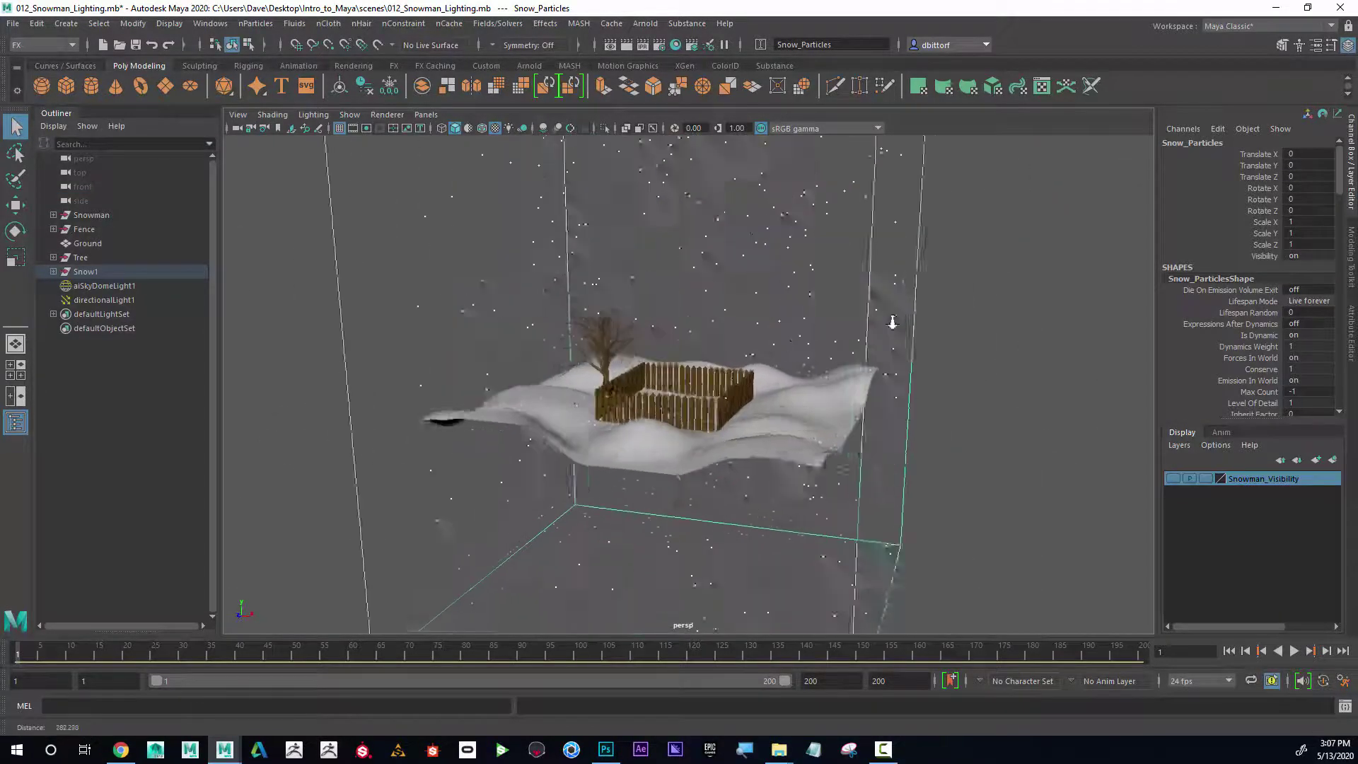
pyautogui.scroll(-10, 691, 289)
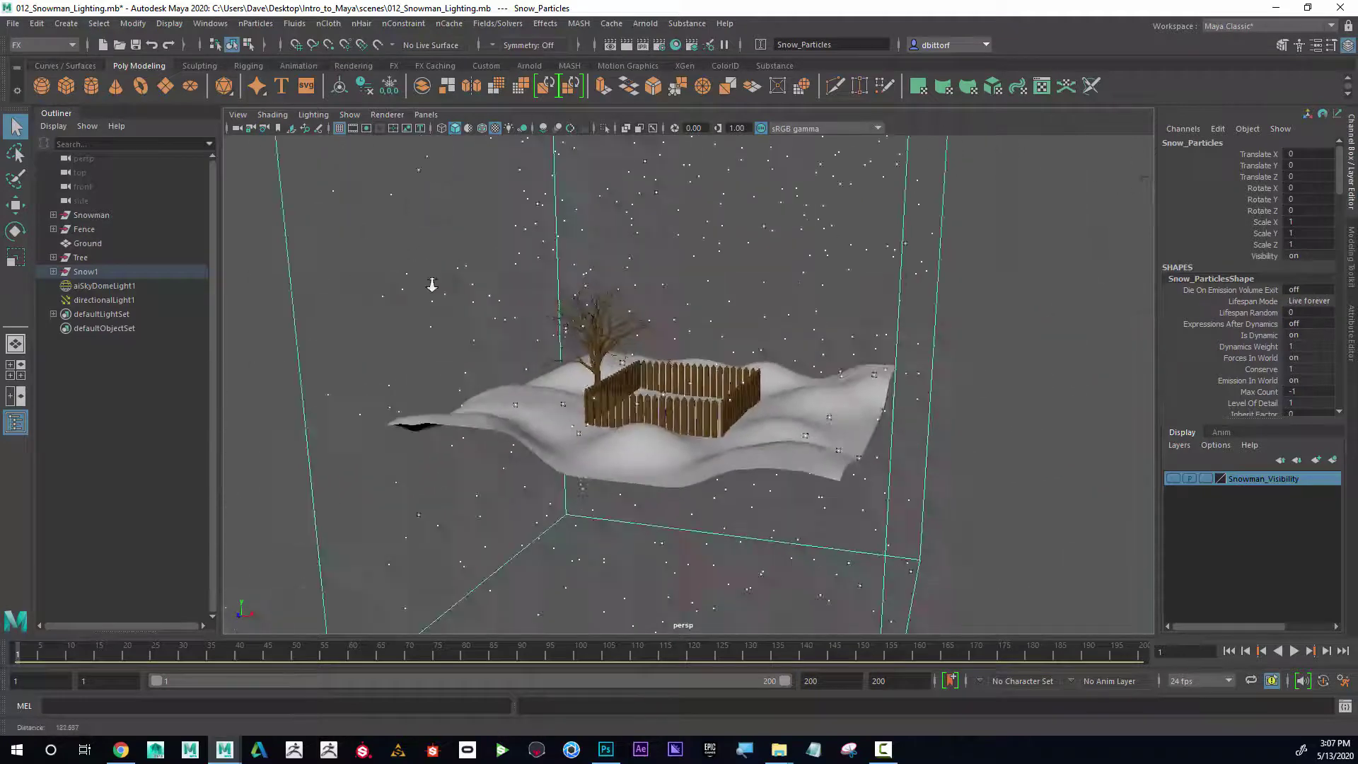
pyautogui.click(1332, 461)
# Rename the new layer Snow_Visibility and hide it.
pyautogui.doubleClick(1238, 479)
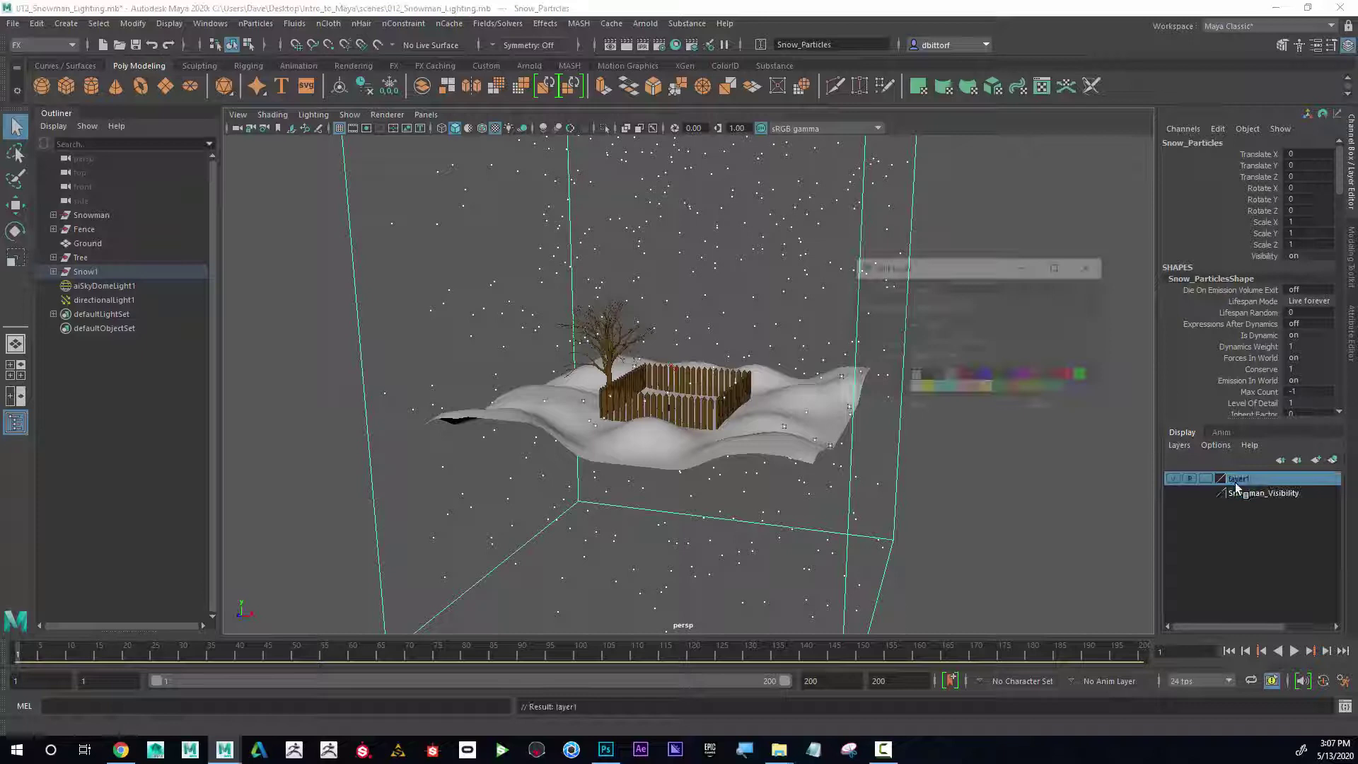
pyautogui.doubleClick(923, 290)
pyautogui.write('S')
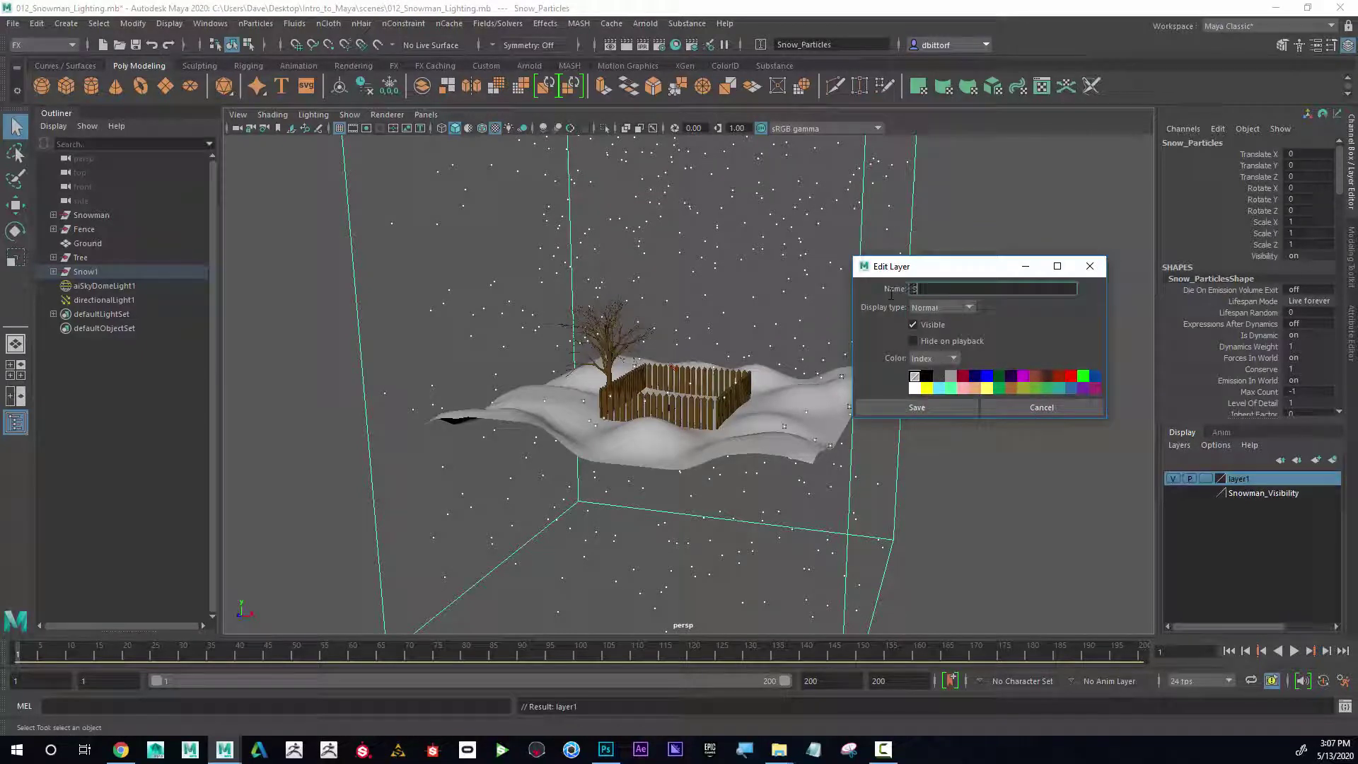
pyautogui.write('now_Visibility')
pyautogui.click(946, 408)
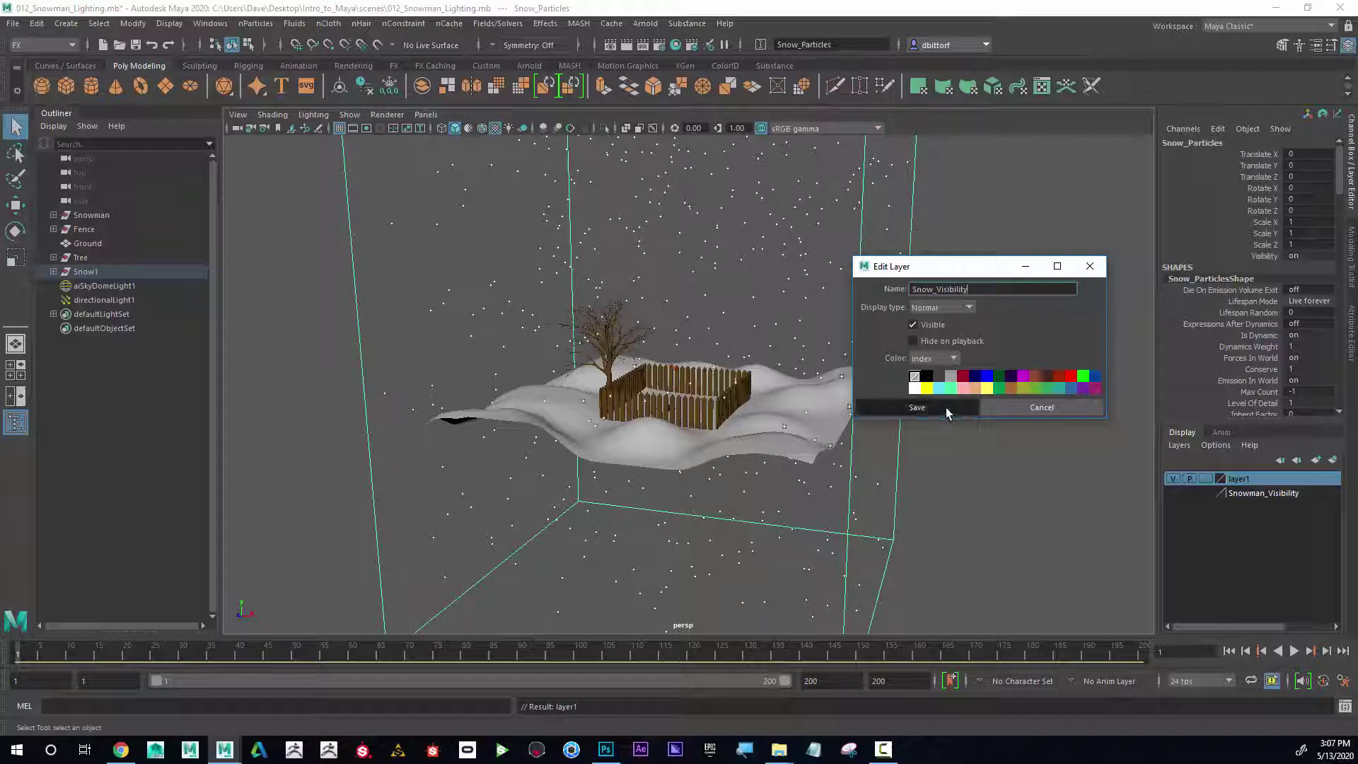
pyautogui.click(1171, 479)
pyautogui.scroll(6, 816, 410)
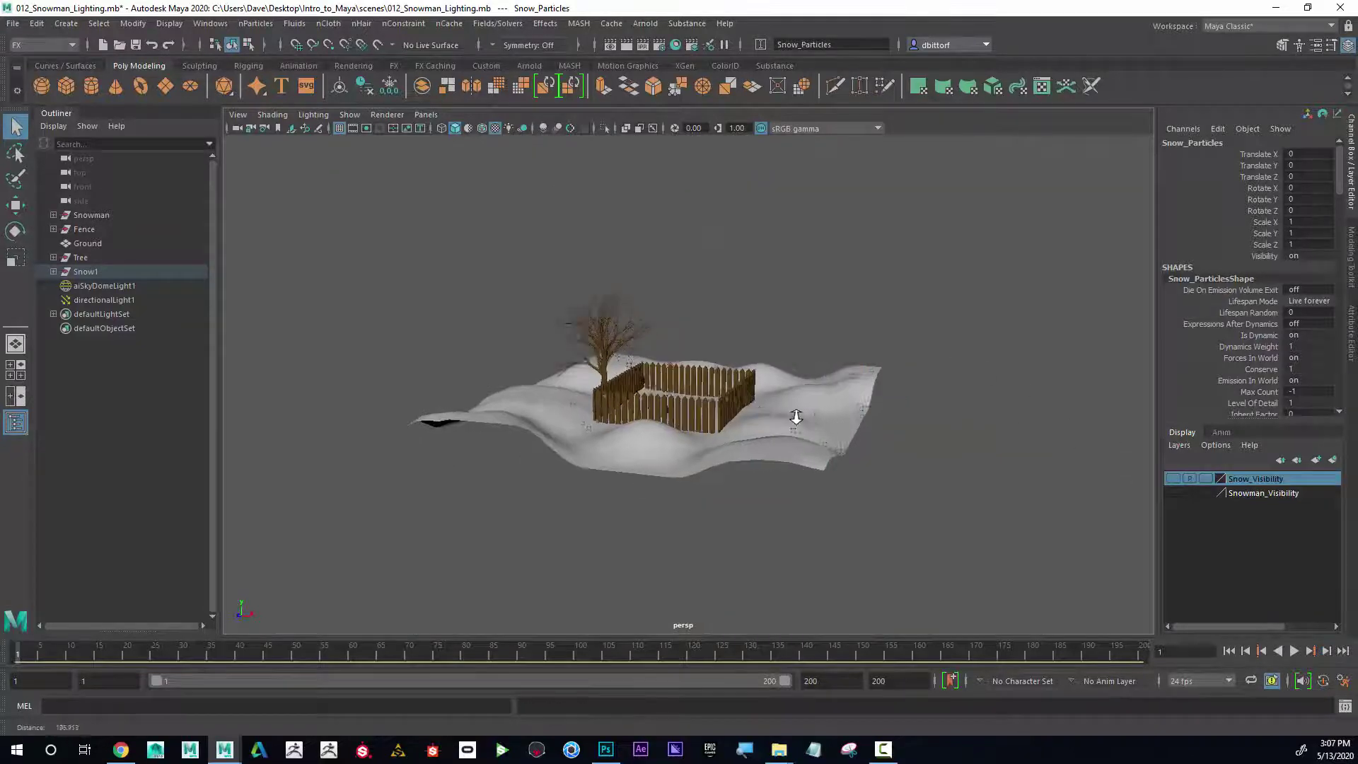
pyautogui.moveTo(884, 183)
pyautogui.mouseDown()
pyautogui.moveTo(894, 218)
pyautogui.moveTo(888, 206)
pyautogui.mouseUp()
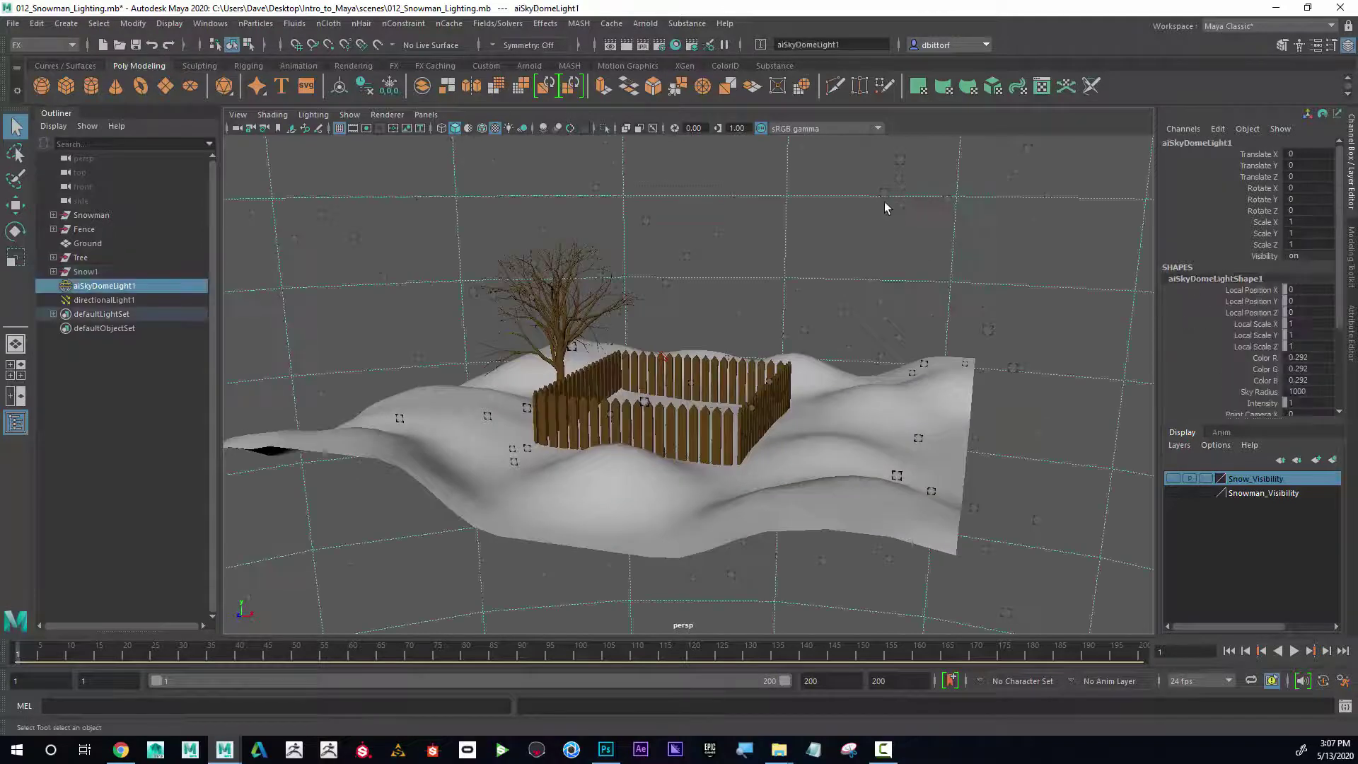
# Select instancer1 and Snowflake_Master under Snow1 and put them on a new layer1.
pyautogui.click(53, 271)
pyautogui.click(101, 342)
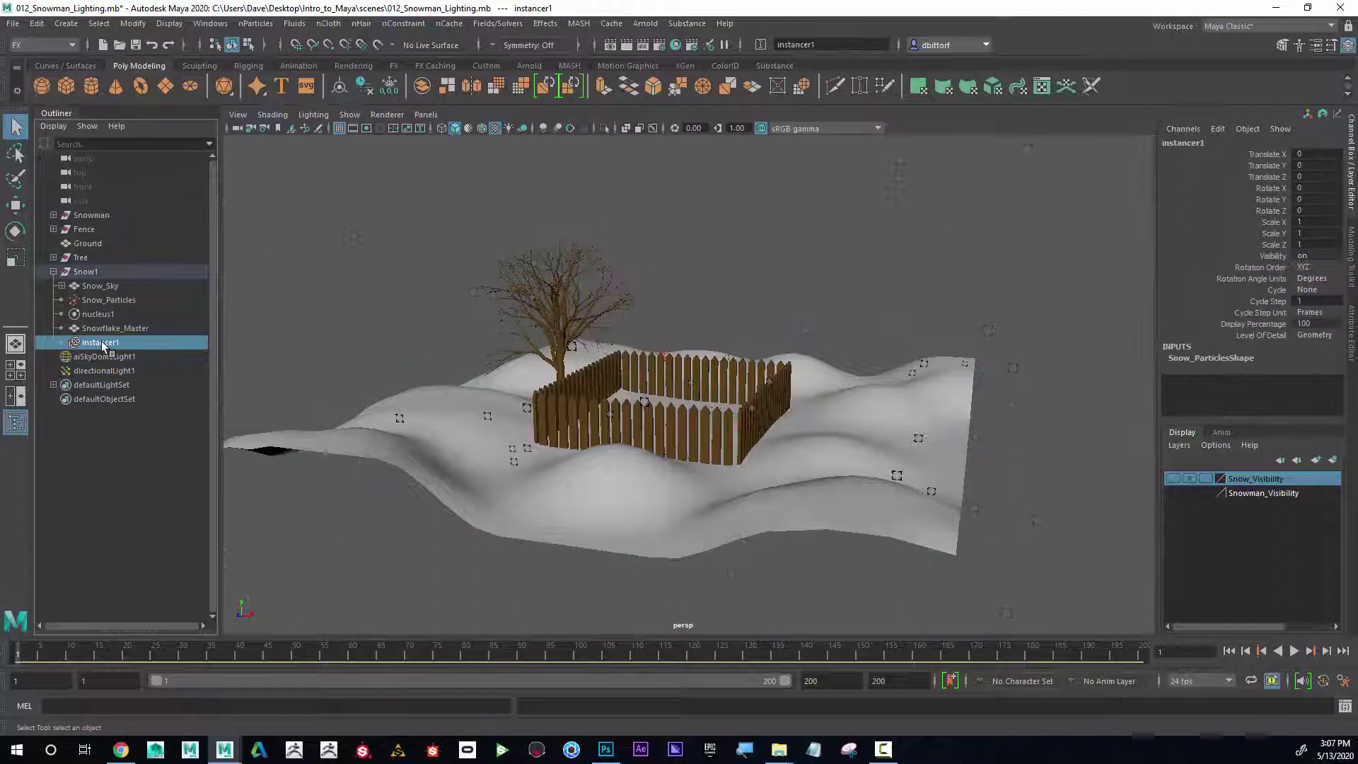
pyautogui.keyDown('ctrl'); pyautogui.click(99, 329); pyautogui.keyUp('ctrl')
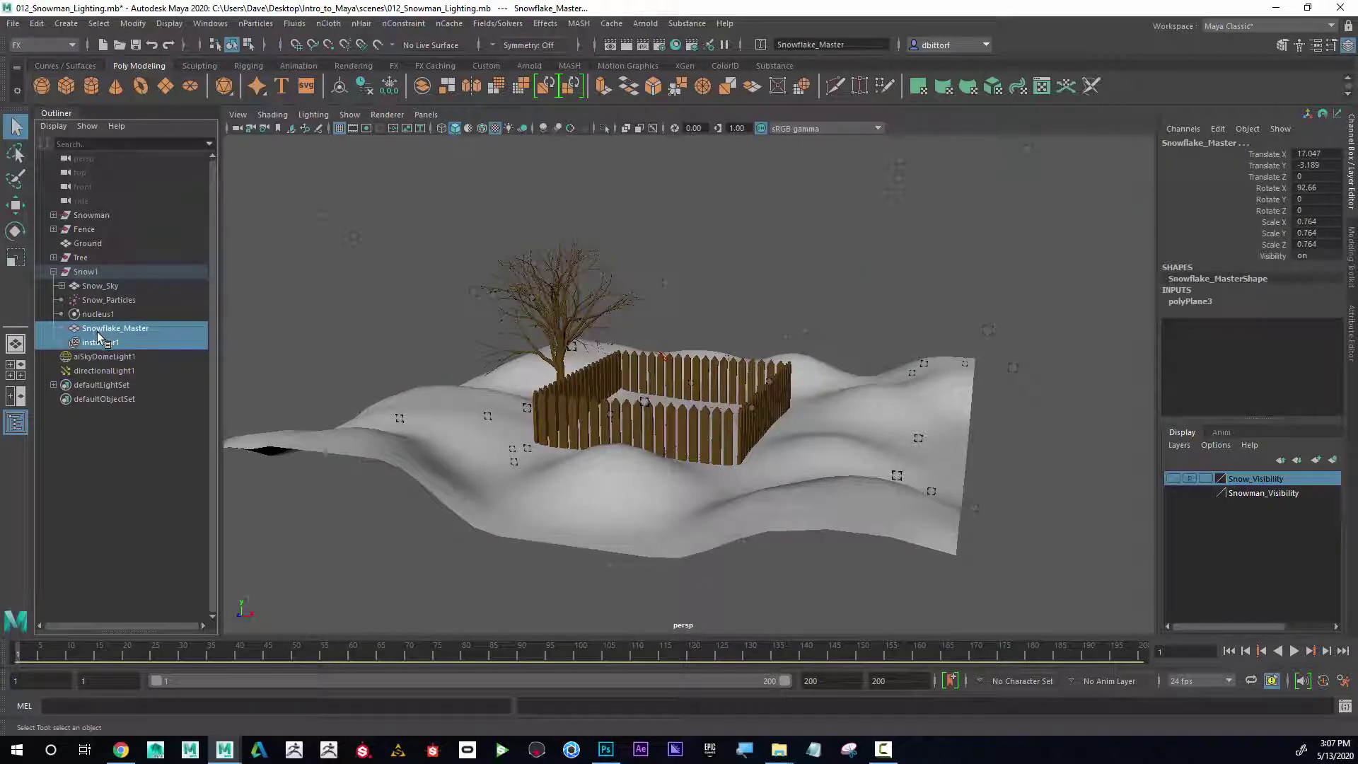
pyautogui.click(1332, 460)
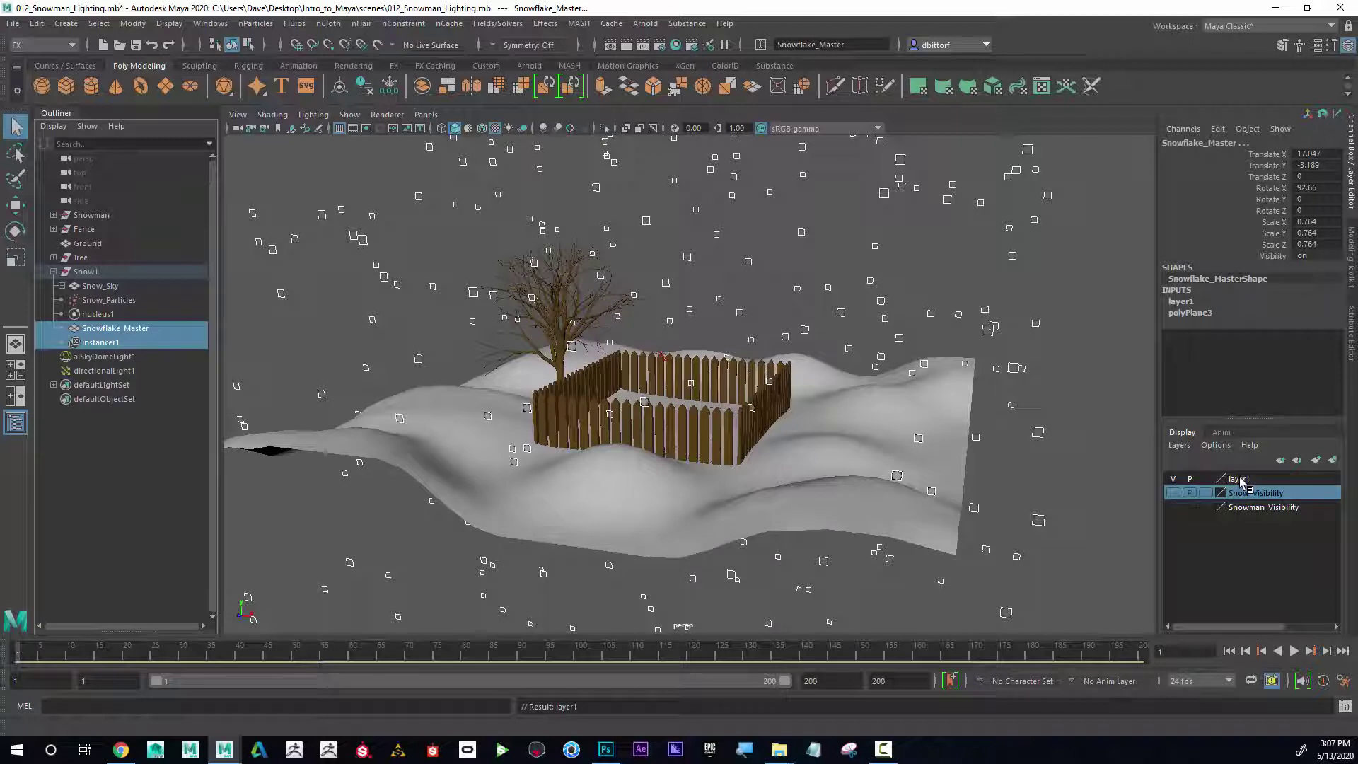
pyautogui.click(1240, 480)
pyautogui.click(1174, 478)
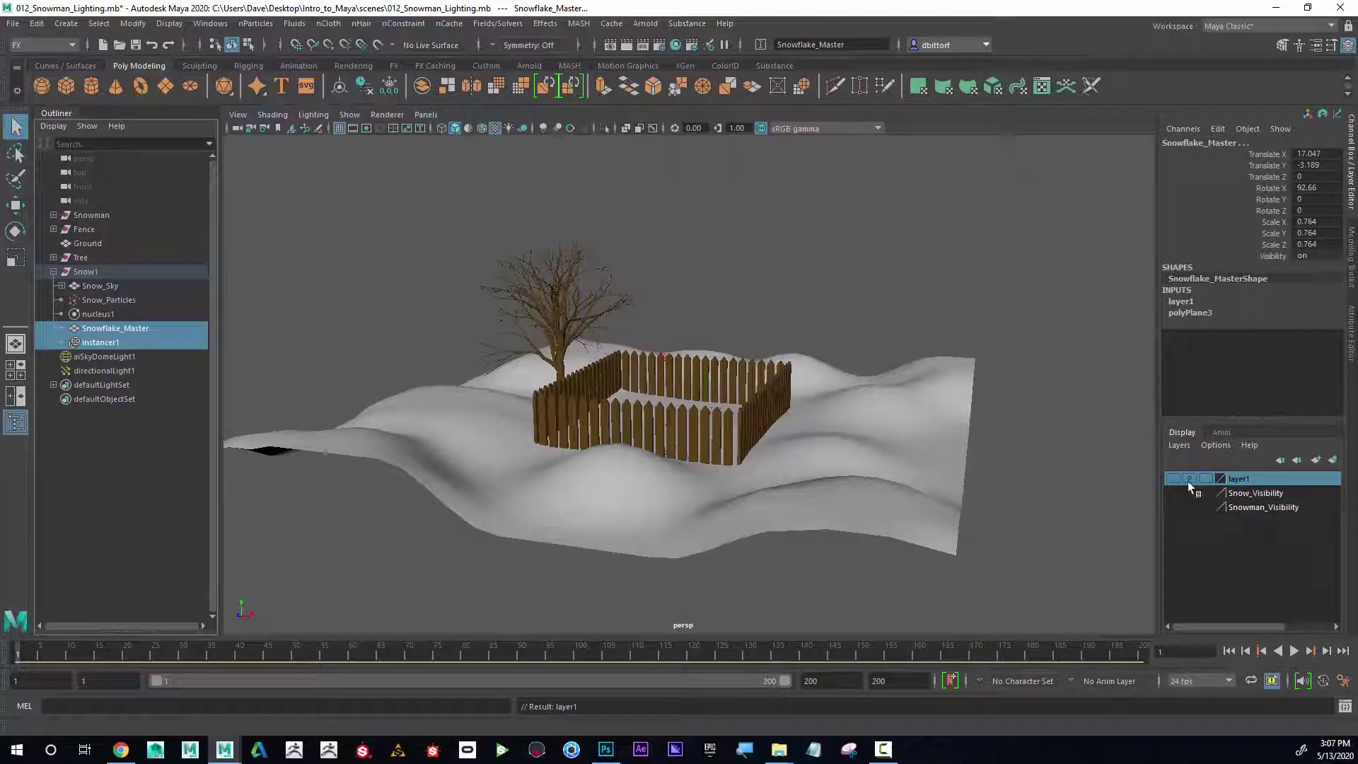
pyautogui.click(1174, 478)
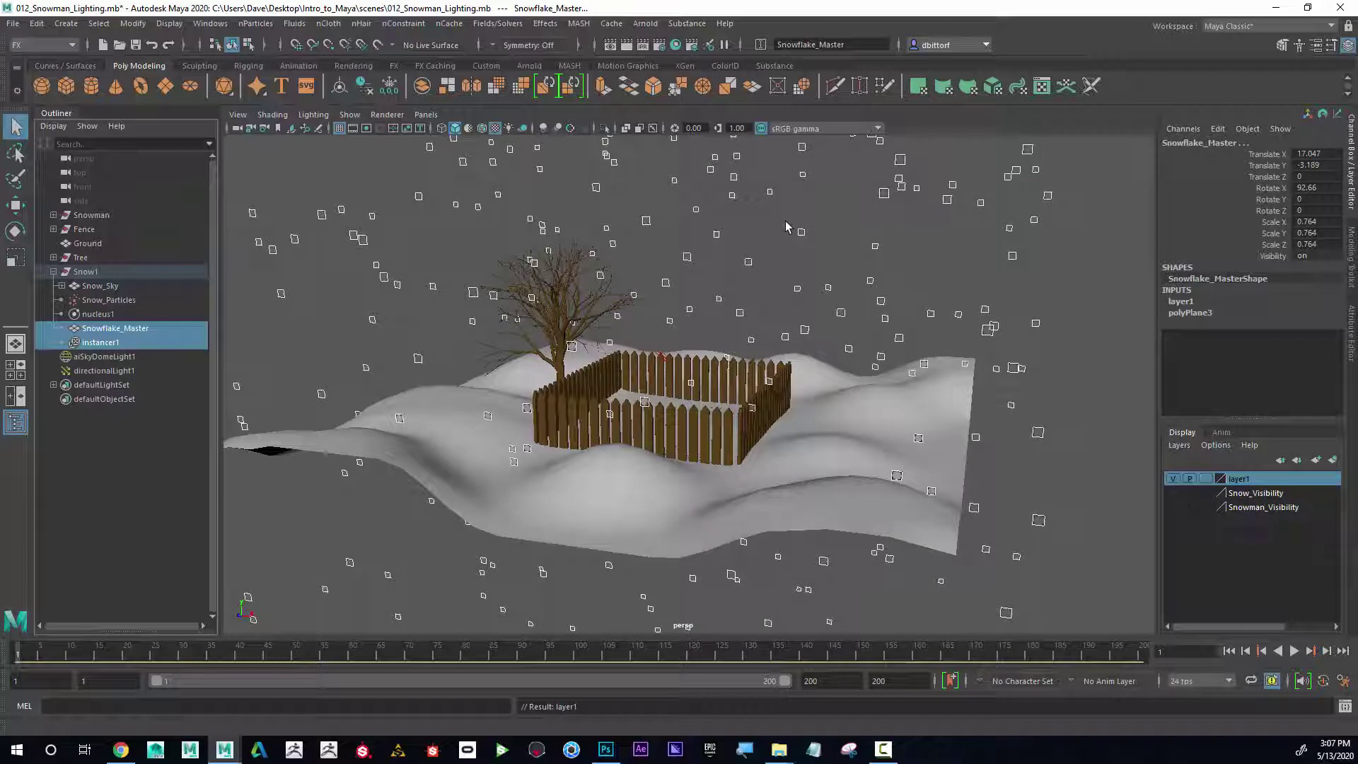
# Add the snowflake objects to Snow_Visibility, delete layer1, and make Snow_Visibility visible.
pyautogui.rightClick(1265, 494)
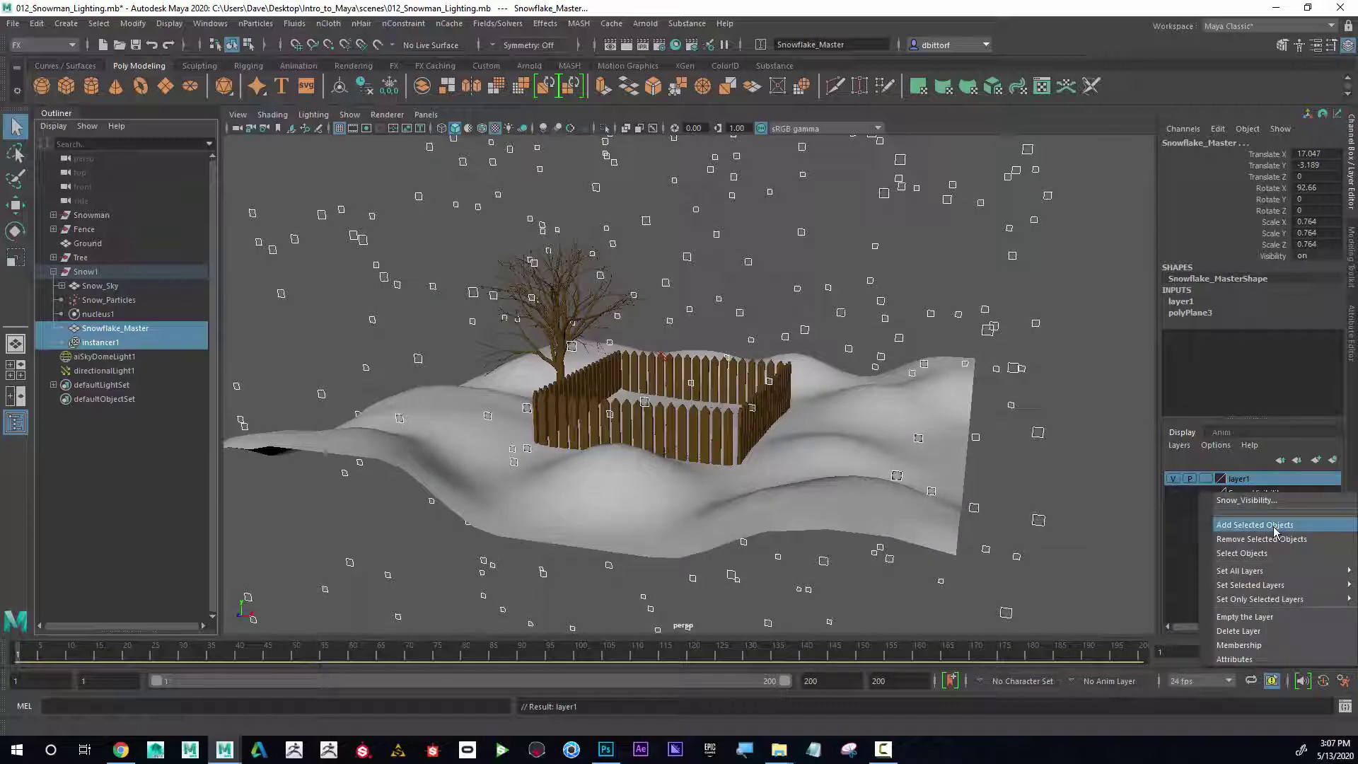
pyautogui.click(1276, 531)
pyautogui.rightClick(1242, 484)
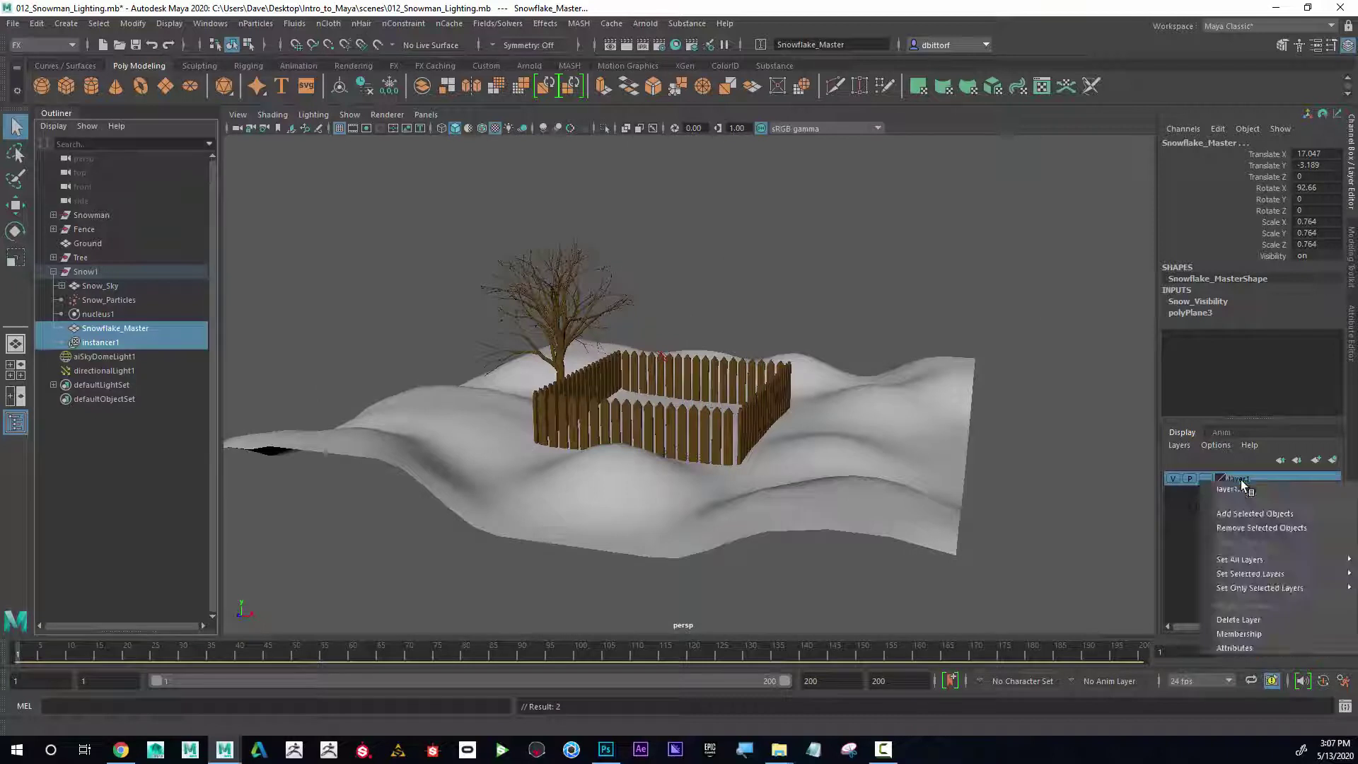
pyautogui.click(1260, 620)
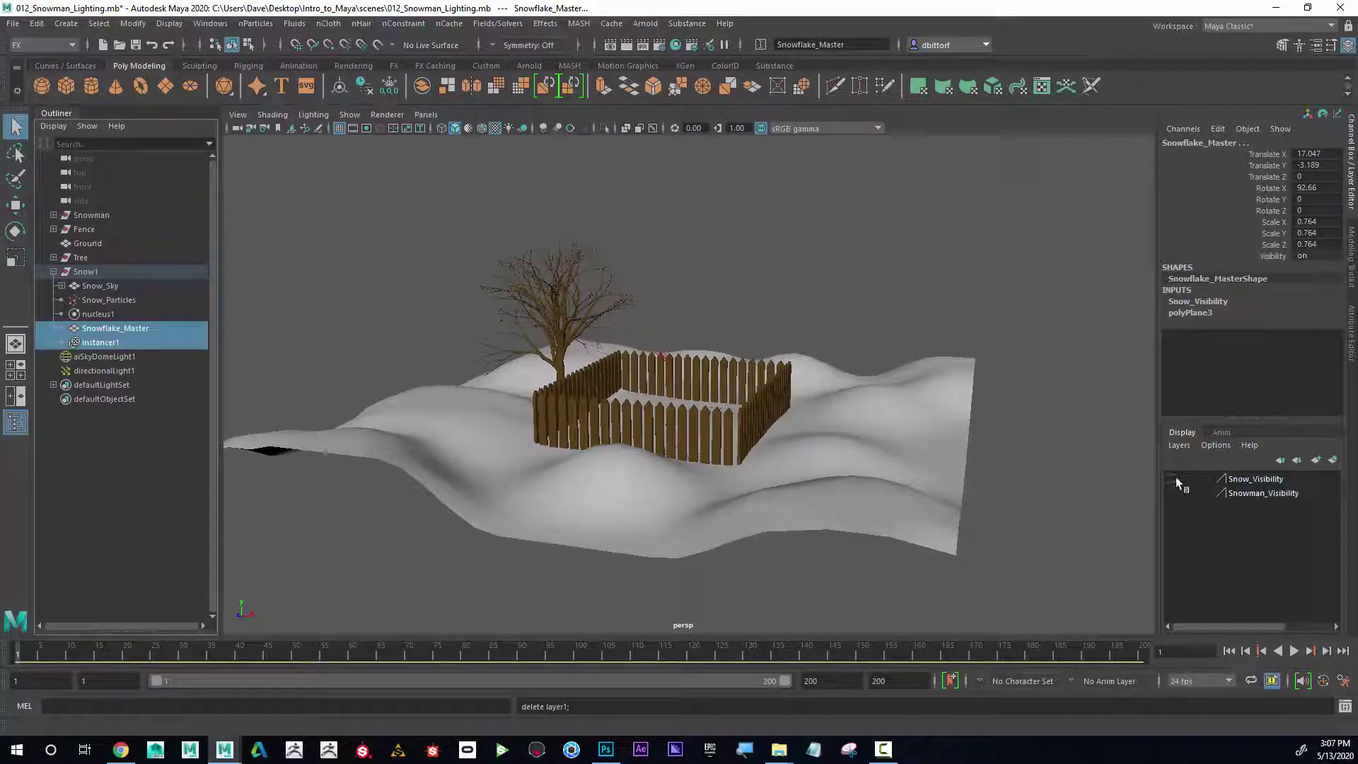
pyautogui.click(1175, 480)
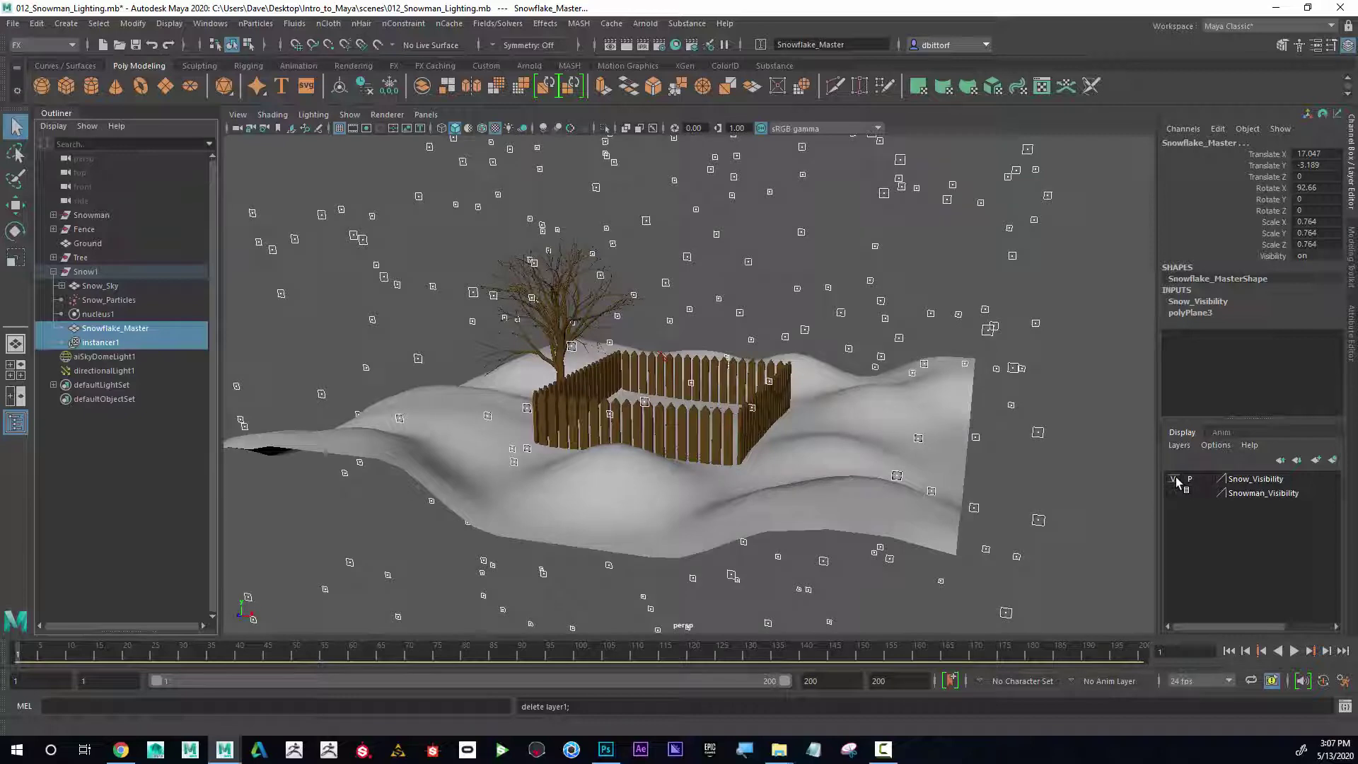
# Hide the Snowman_Visibility and Snow_Visibility layers.
pyautogui.click(1175, 479)
pyautogui.click(1175, 480)
pyautogui.click(1085, 414)
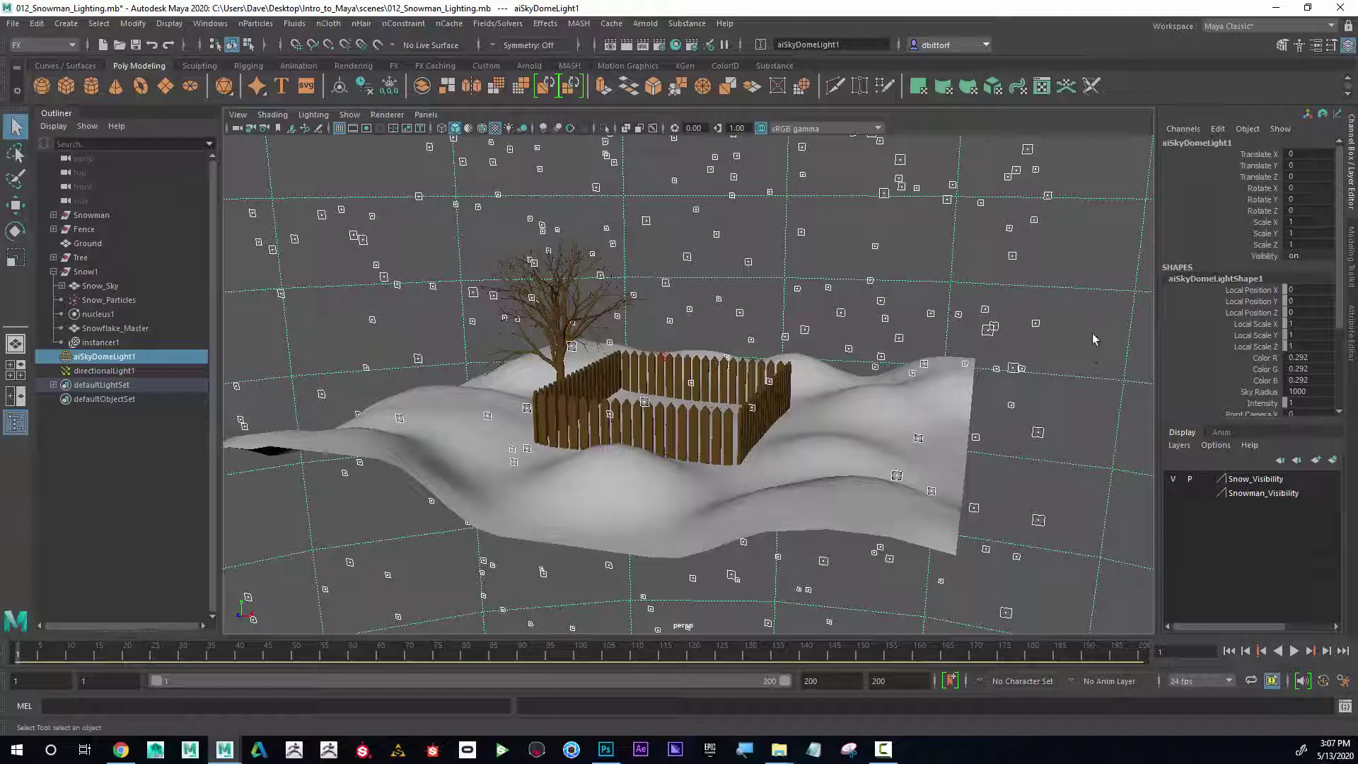
pyautogui.scroll(5, 1102, 367)
pyautogui.scroll(-8, 1102, 368)
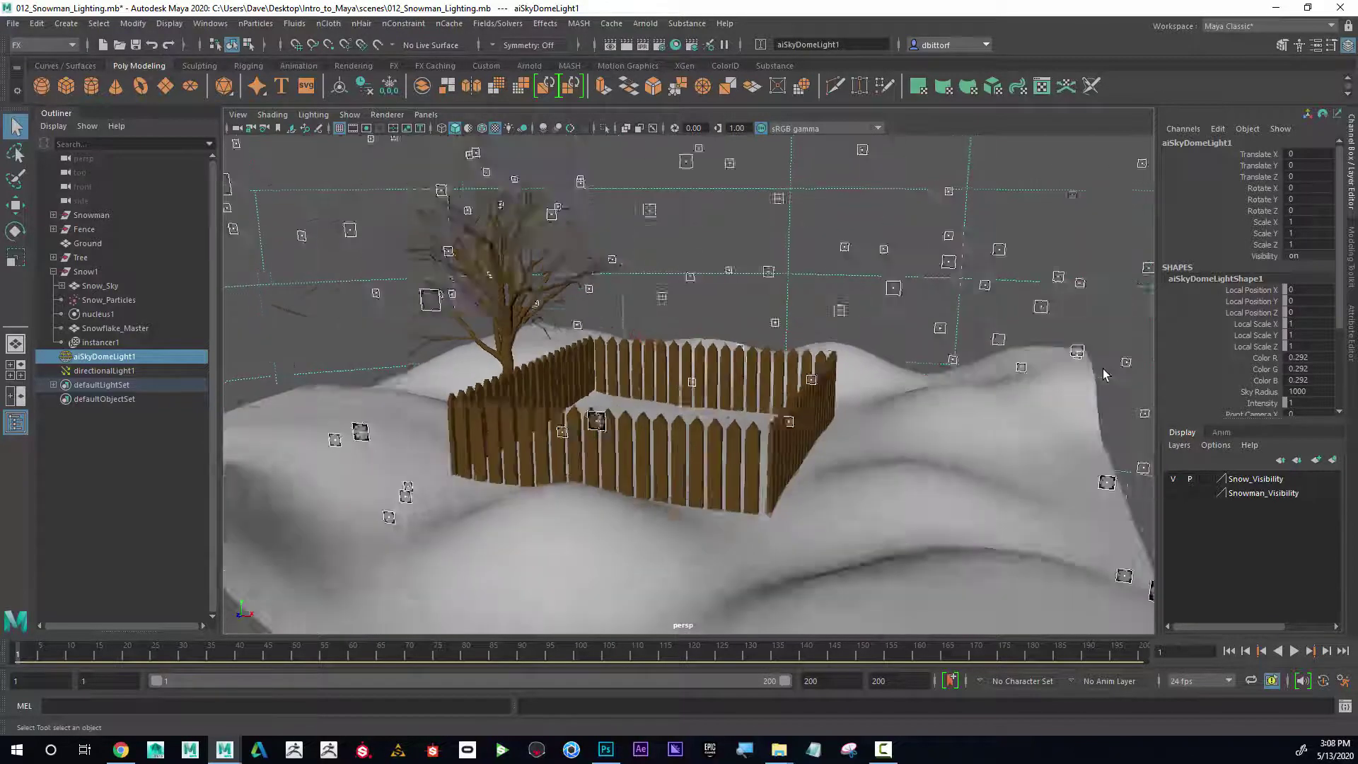
pyautogui.click(1174, 493)
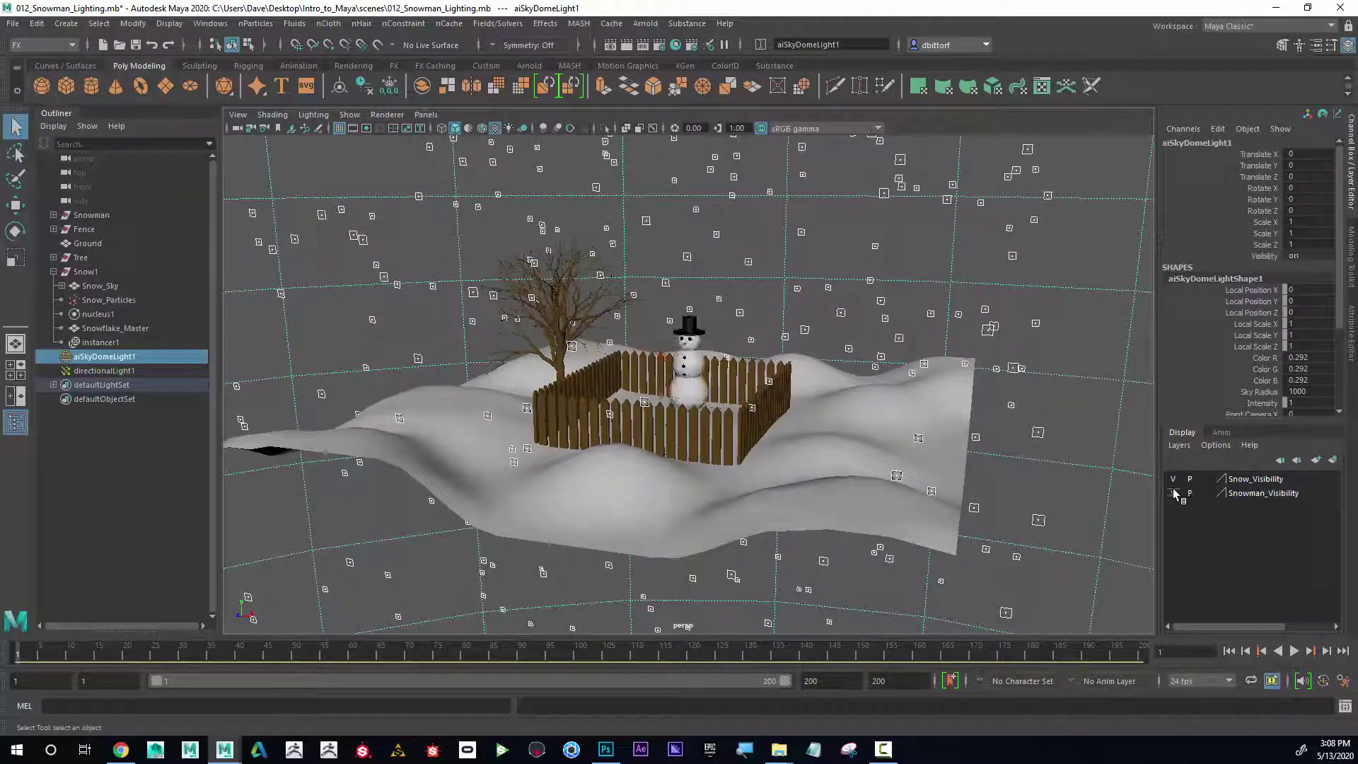
pyautogui.click(1174, 492)
pyautogui.click(1174, 478)
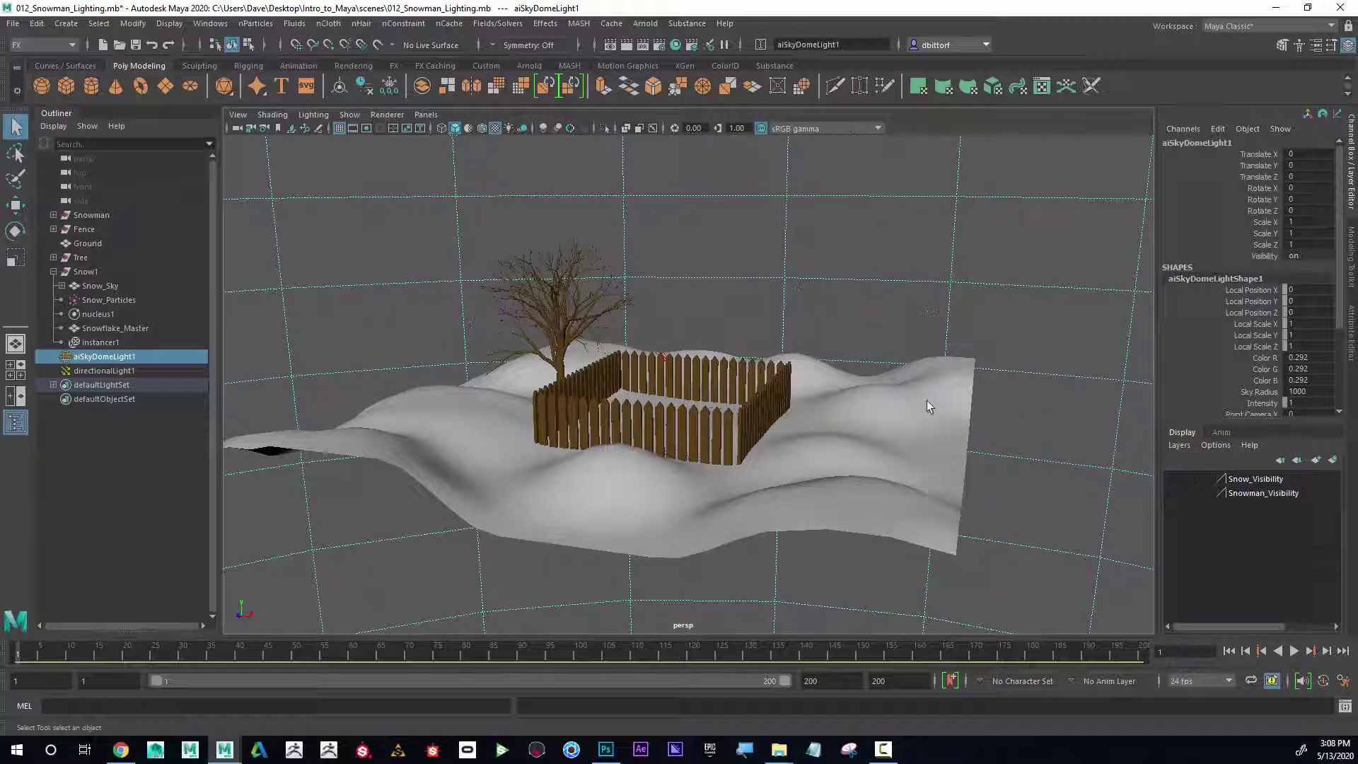
# Select the Ground surface, frame it, and create a new display layer from it.
pyautogui.click(551, 319)
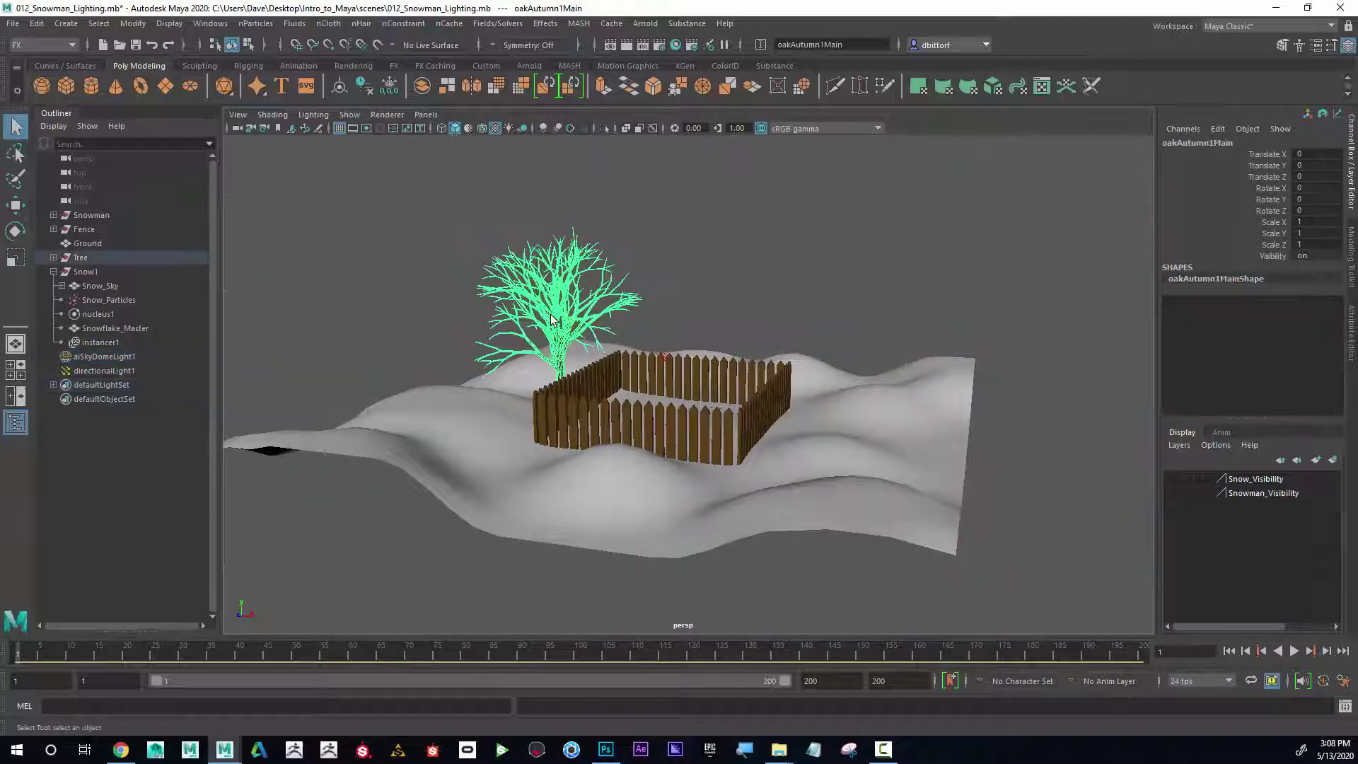
pyautogui.moveTo(647, 361)
pyautogui.keyDown('alt'); pyautogui.mouseDown()
pyautogui.moveTo(691, 355)
pyautogui.moveTo(643, 361)
pyautogui.mouseUp(); pyautogui.keyUp('alt')
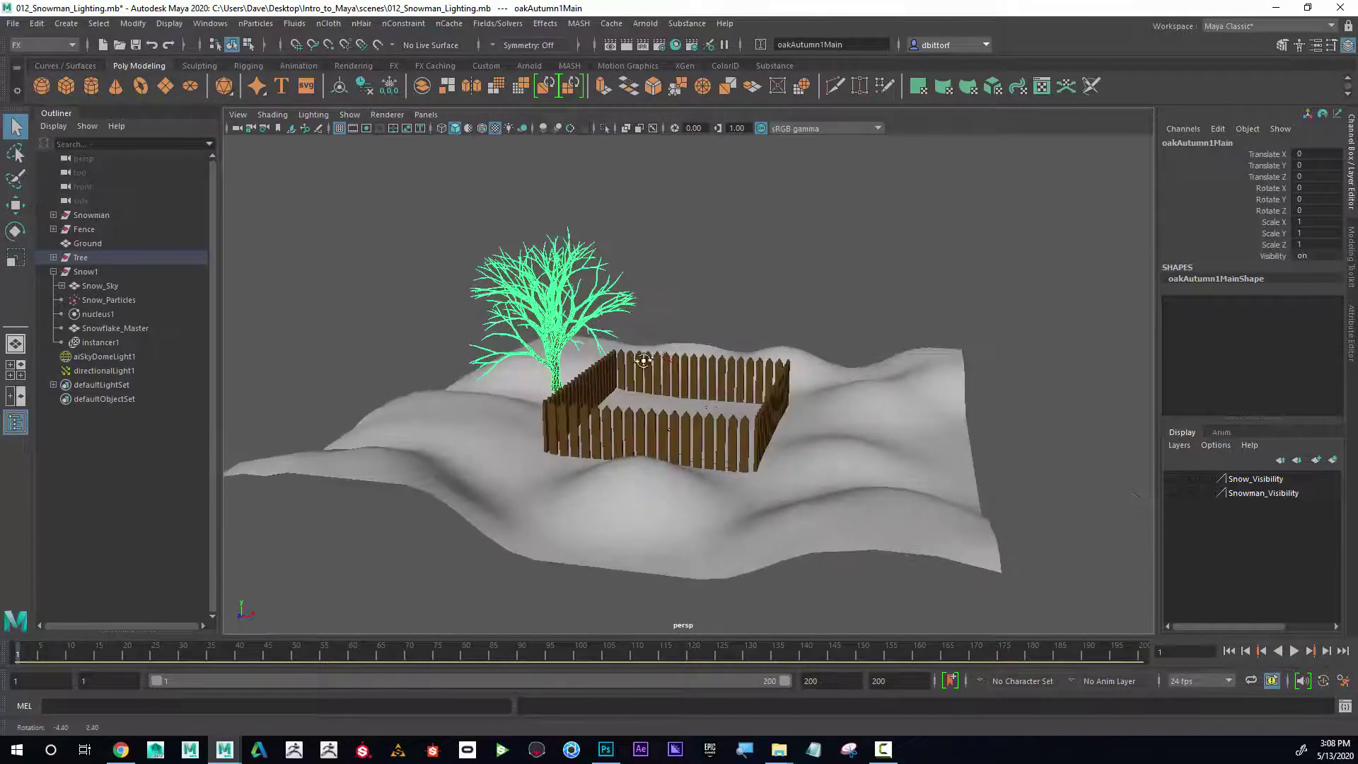
pyautogui.click(885, 421)
pyautogui.press('f')
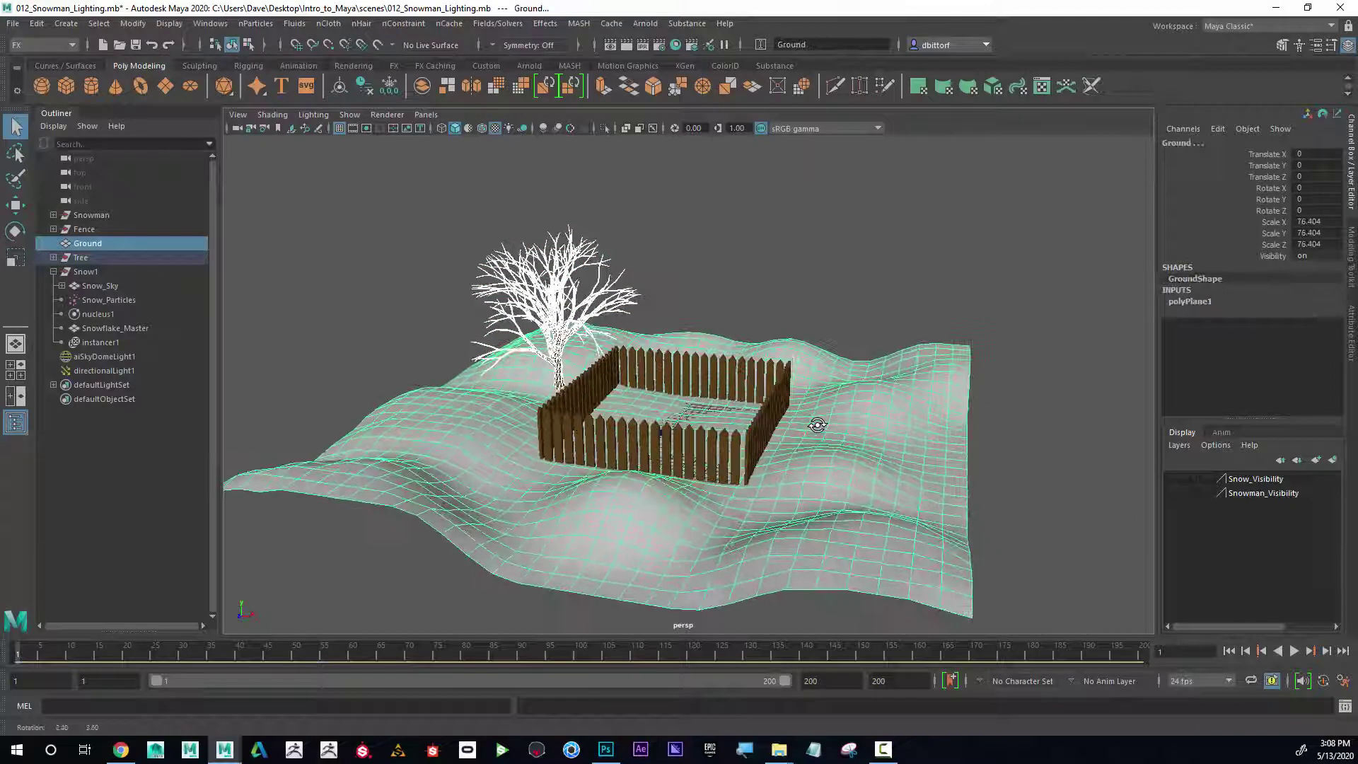
pyautogui.click(1332, 461)
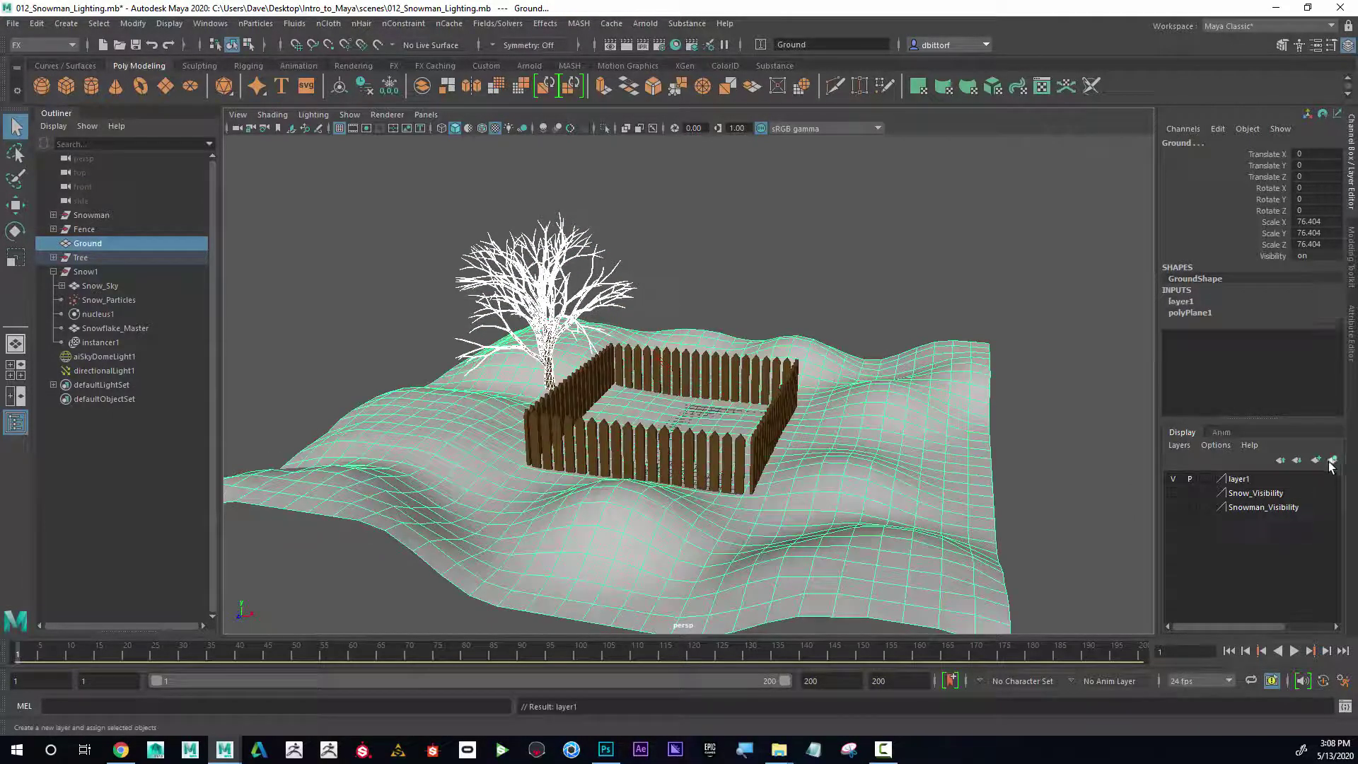
# Rename the new layer Ground_Visibility and hide it.
pyautogui.doubleClick(1238, 479)
pyautogui.doubleClick(937, 289)
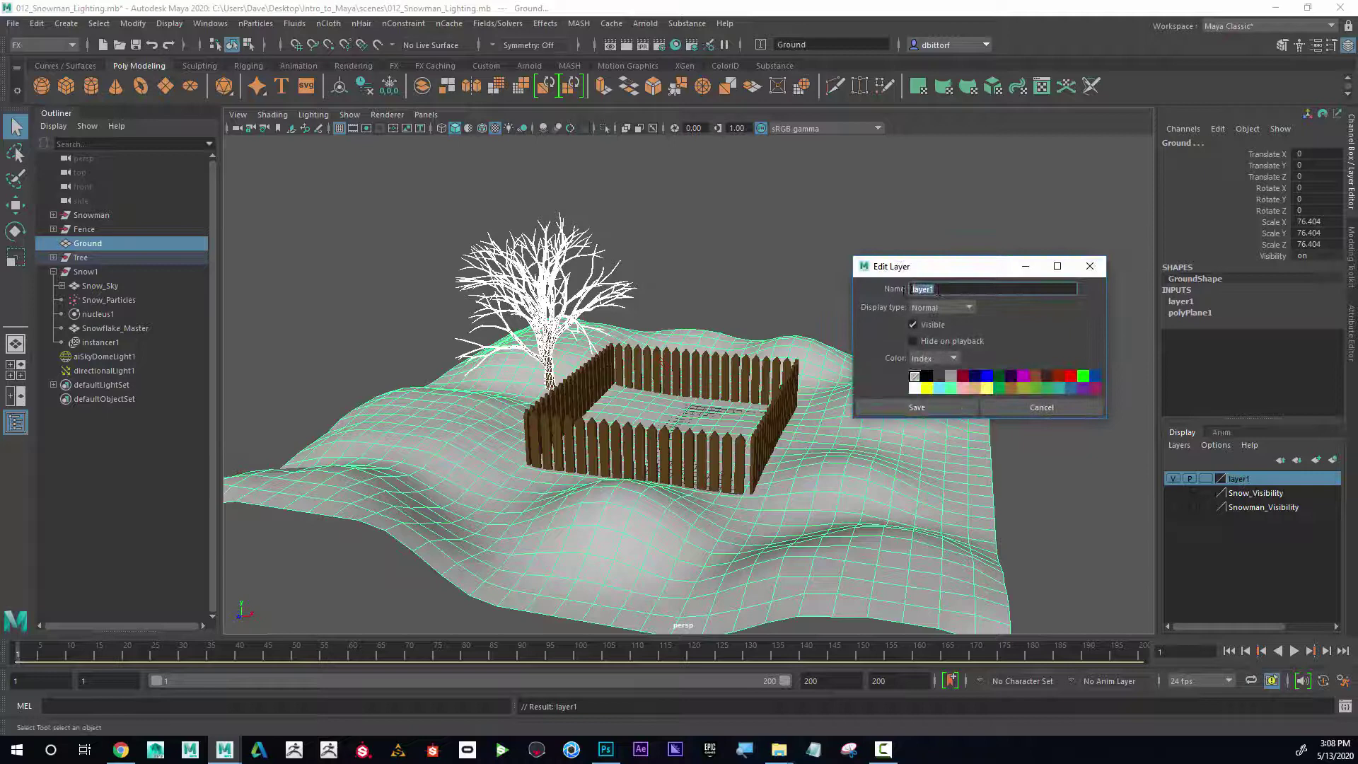
pyautogui.write('Ground_Visibility')
pyautogui.click(953, 407)
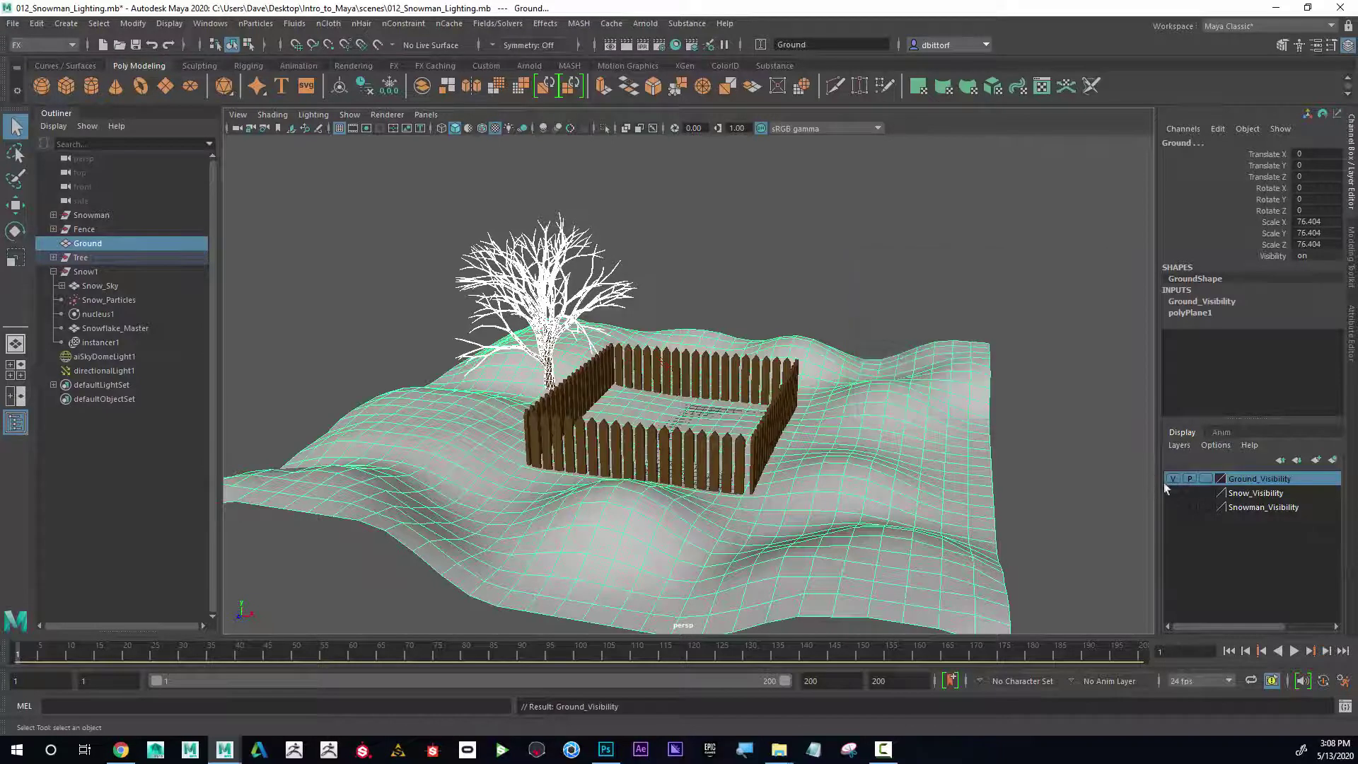
pyautogui.click(1173, 478)
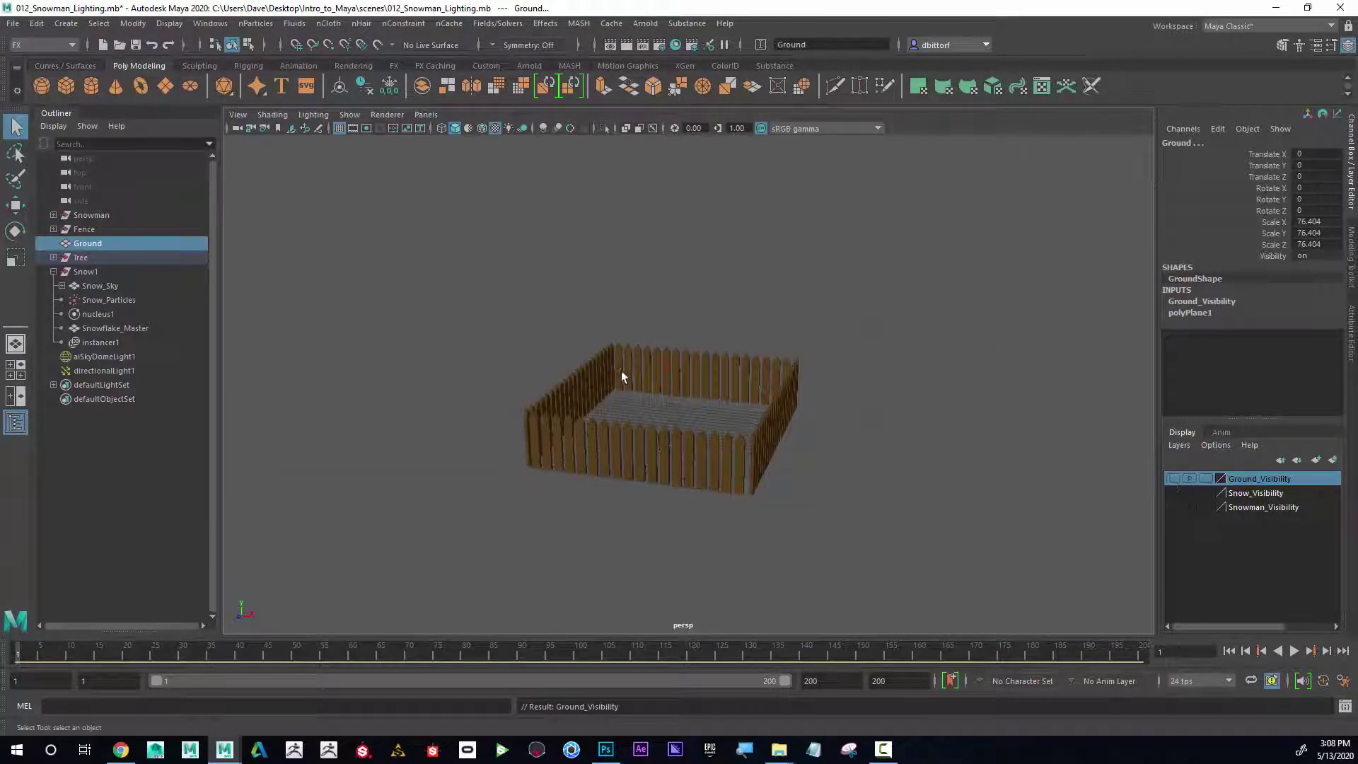
# Create a new display layer from the fence and name it Fence_Visibility.
pyautogui.keyDown('alt'); pyautogui.moveTo(621, 370); pyautogui.dragTo(825, 424); pyautogui.keyUp('alt')
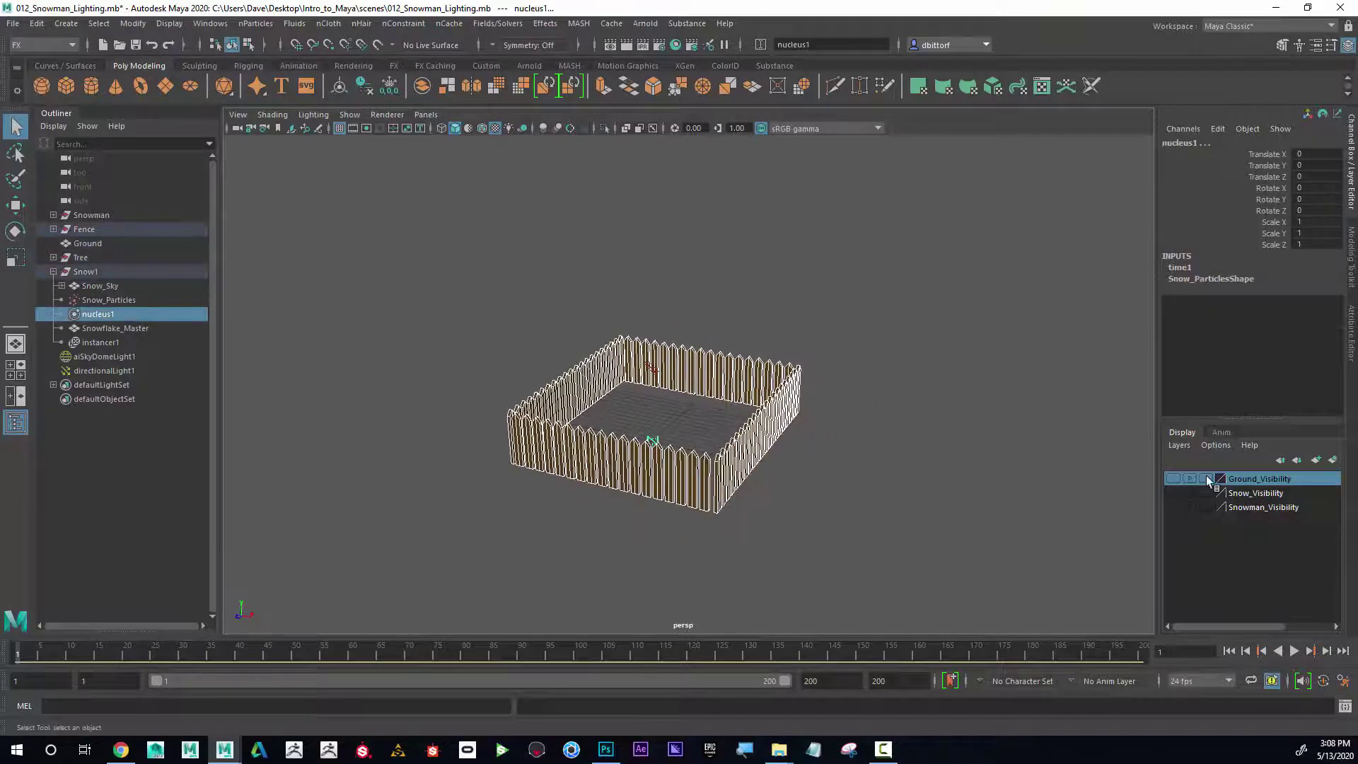
pyautogui.click(1333, 460)
pyautogui.doubleClick(1238, 479)
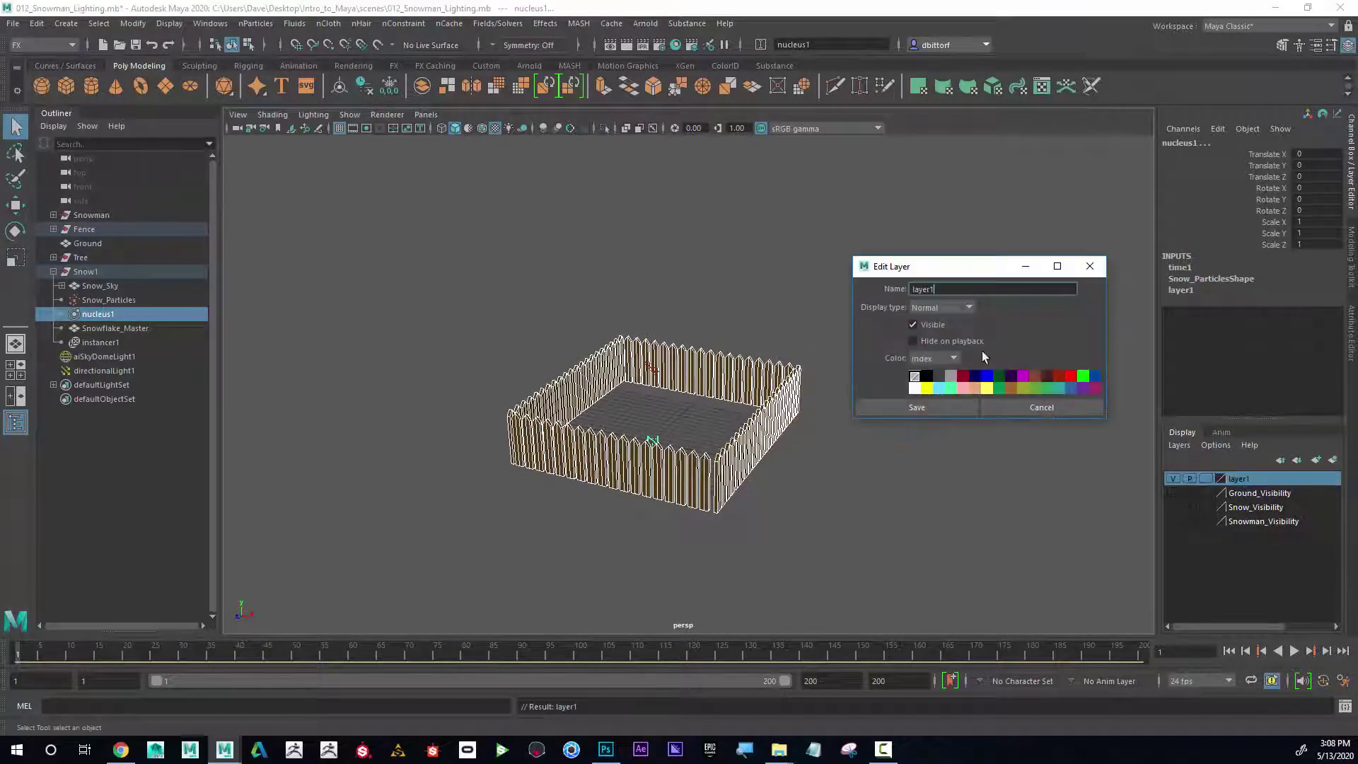
pyautogui.write('Fence_Visibility')
pyautogui.click(953, 409)
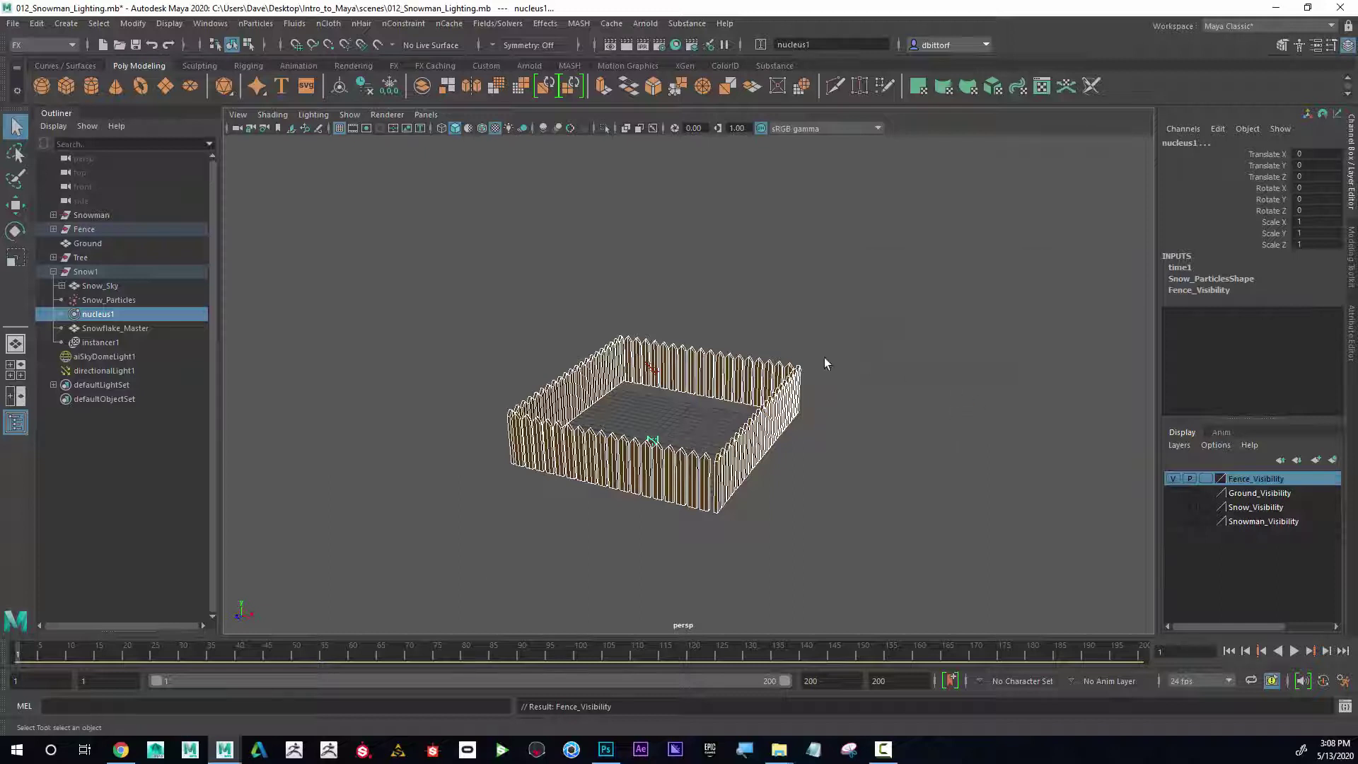
# Turn the Ground, Snow and Snowman layers back on and select two fence pickets.
pyautogui.click(1173, 493)
pyautogui.click(1173, 507)
pyautogui.click(1173, 521)
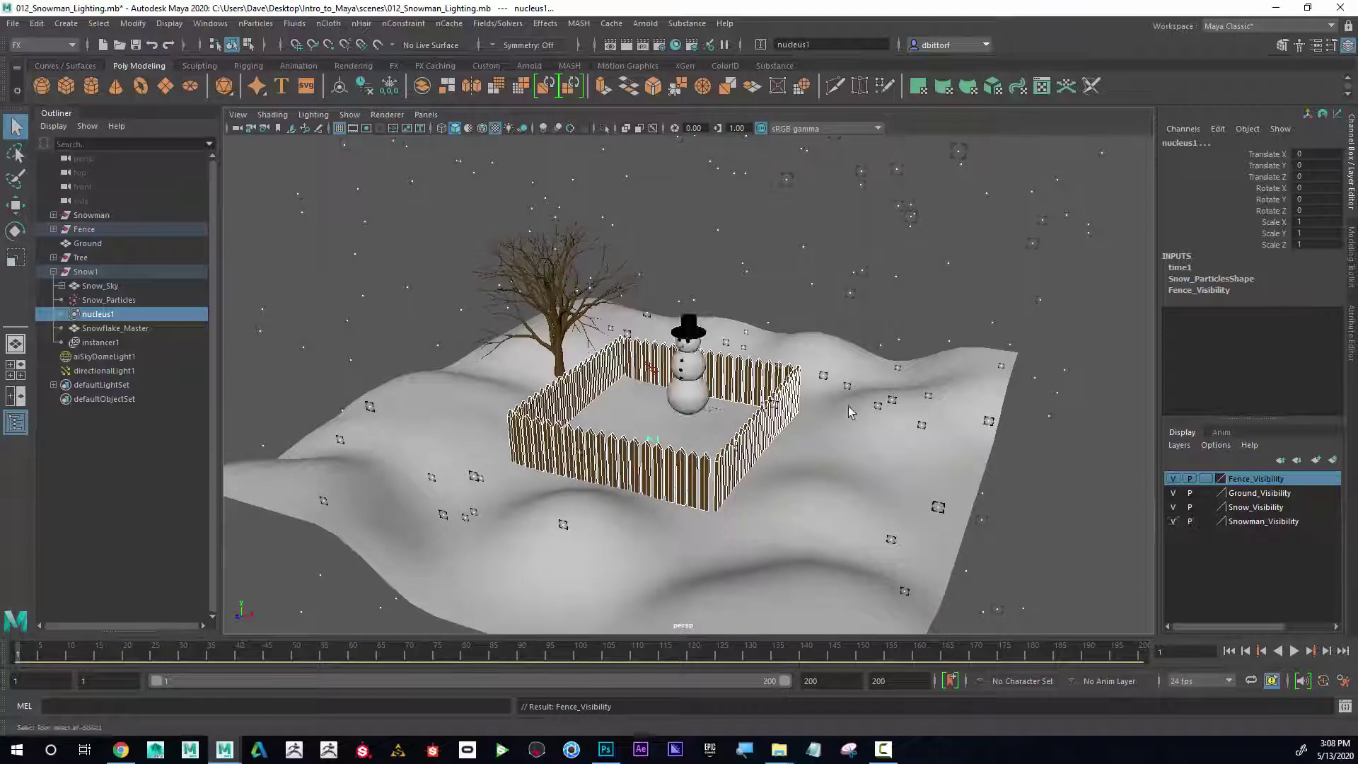
pyautogui.keyDown('alt'); pyautogui.moveTo(884, 495); pyautogui.dragTo(881, 460); pyautogui.keyUp('alt')
pyautogui.click(869, 331)
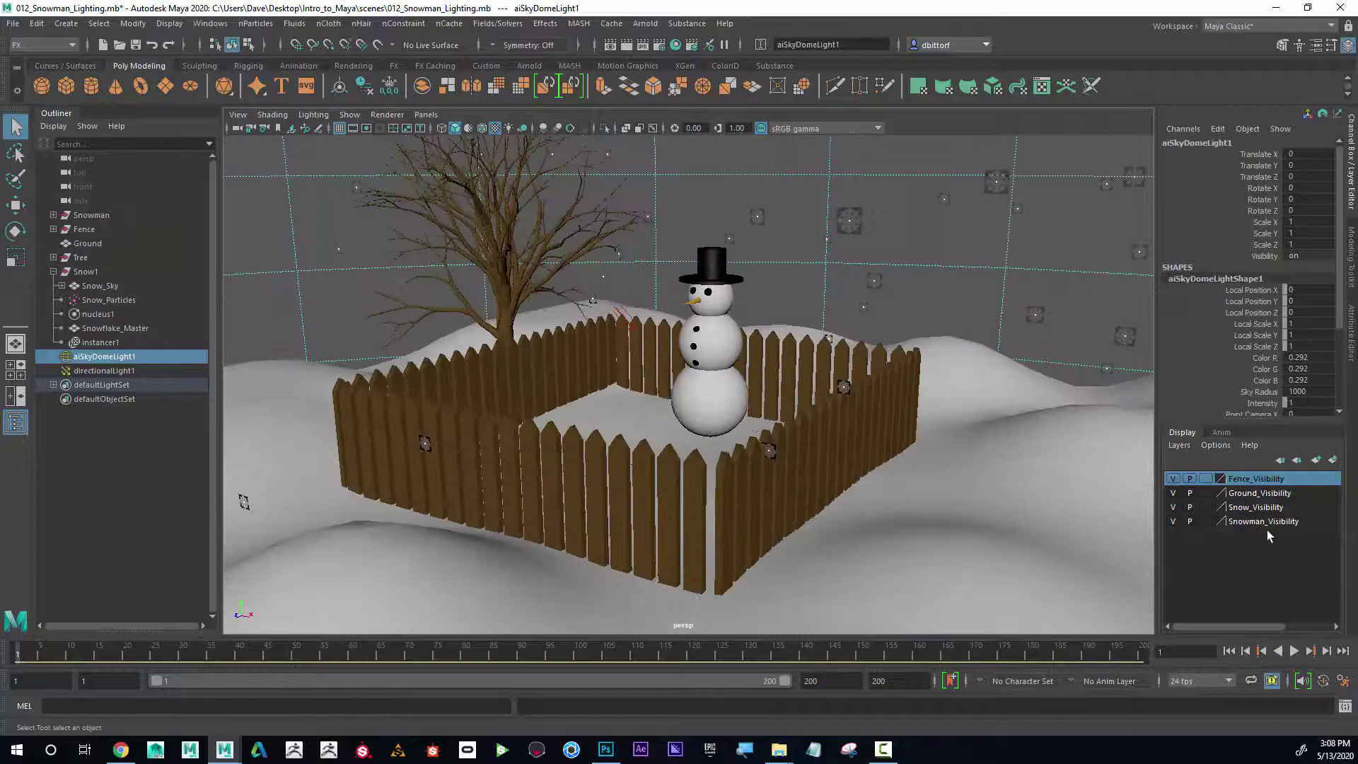
pyautogui.click(1173, 521)
pyautogui.click(1173, 521)
pyautogui.click(1174, 521)
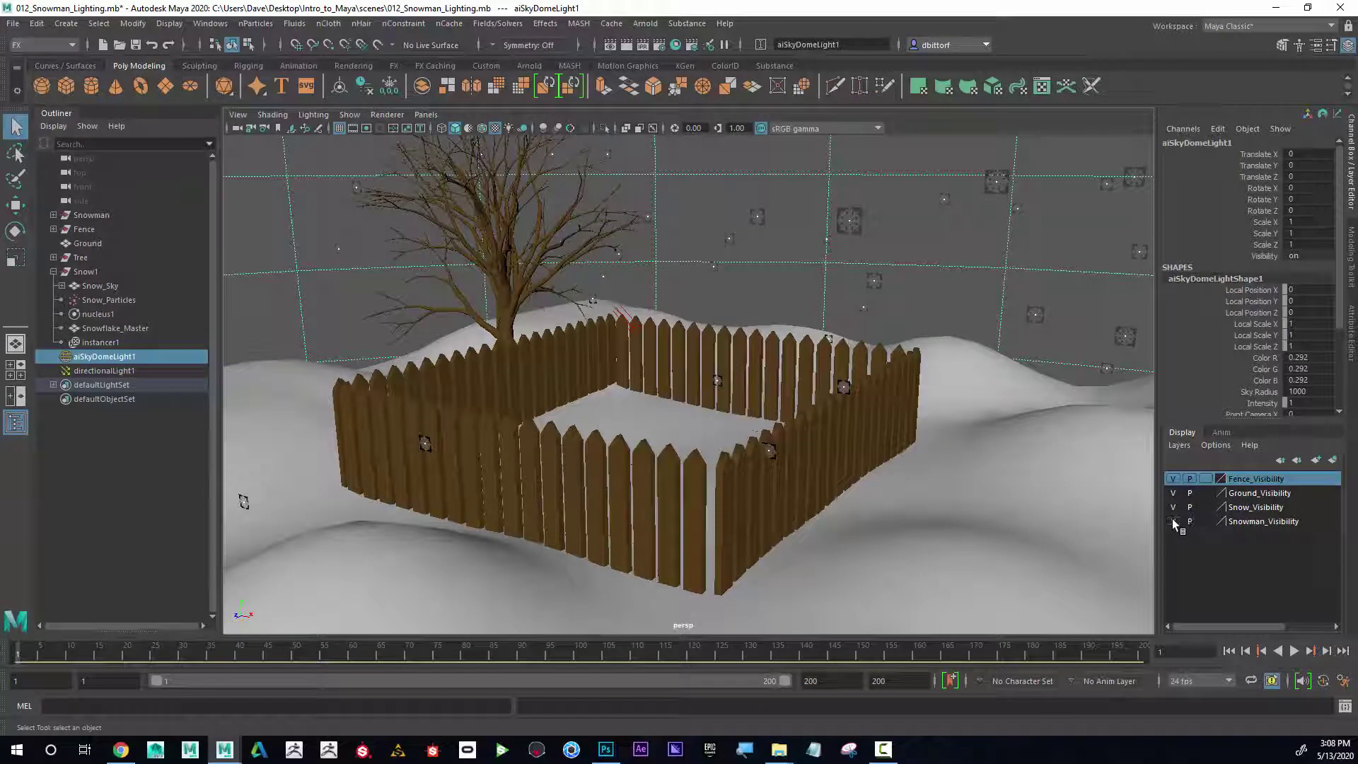
pyautogui.keyDown('alt'); pyautogui.moveTo(904, 510); pyautogui.dragTo(928, 501); pyautogui.keyUp('alt')
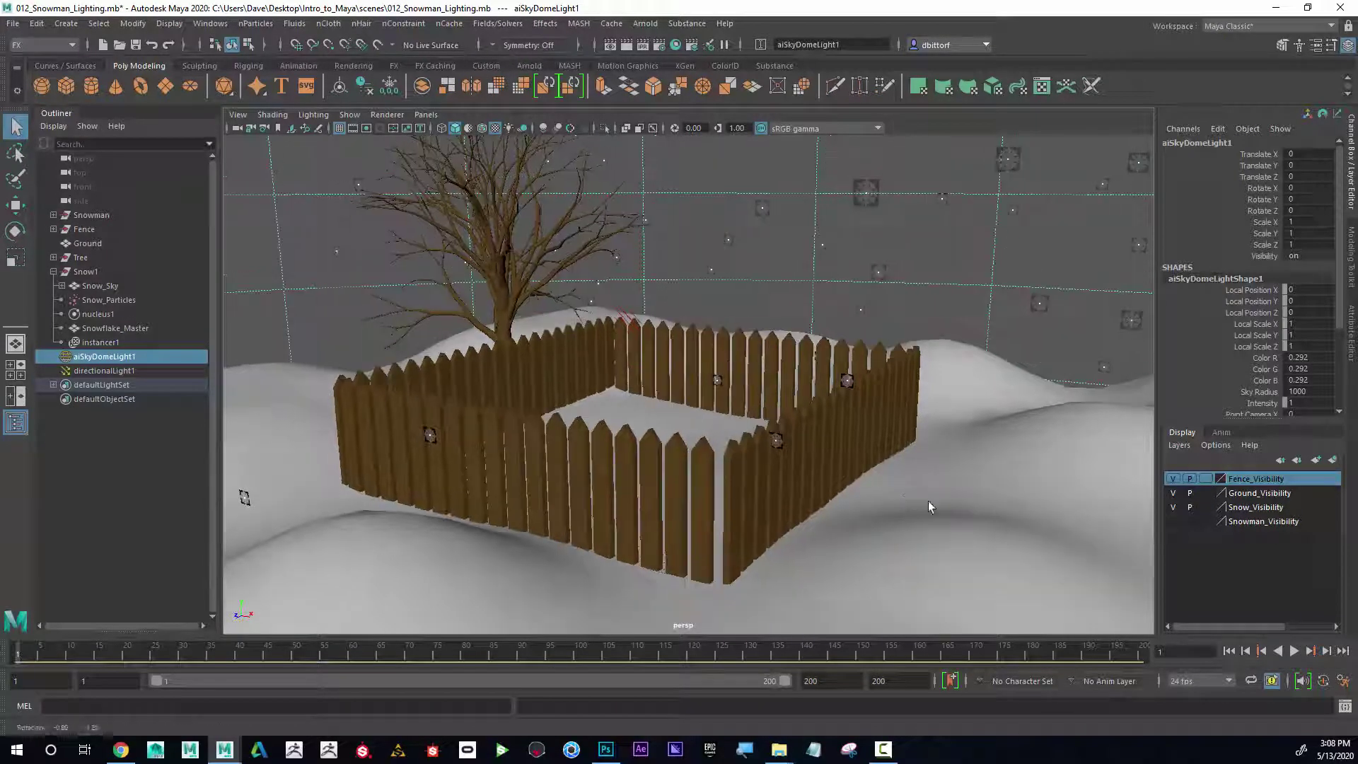
pyautogui.click(1173, 521)
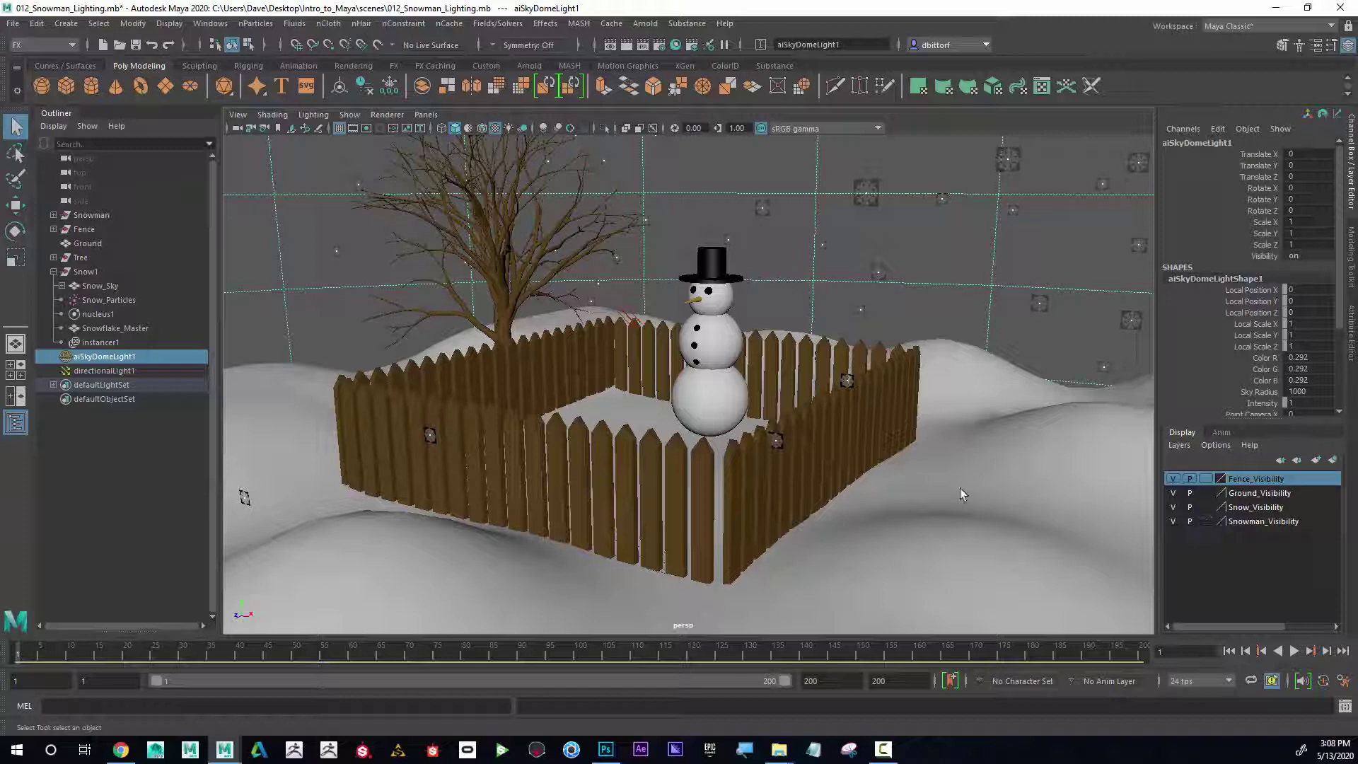
pyautogui.click(791, 425)
pyautogui.click(810, 421)
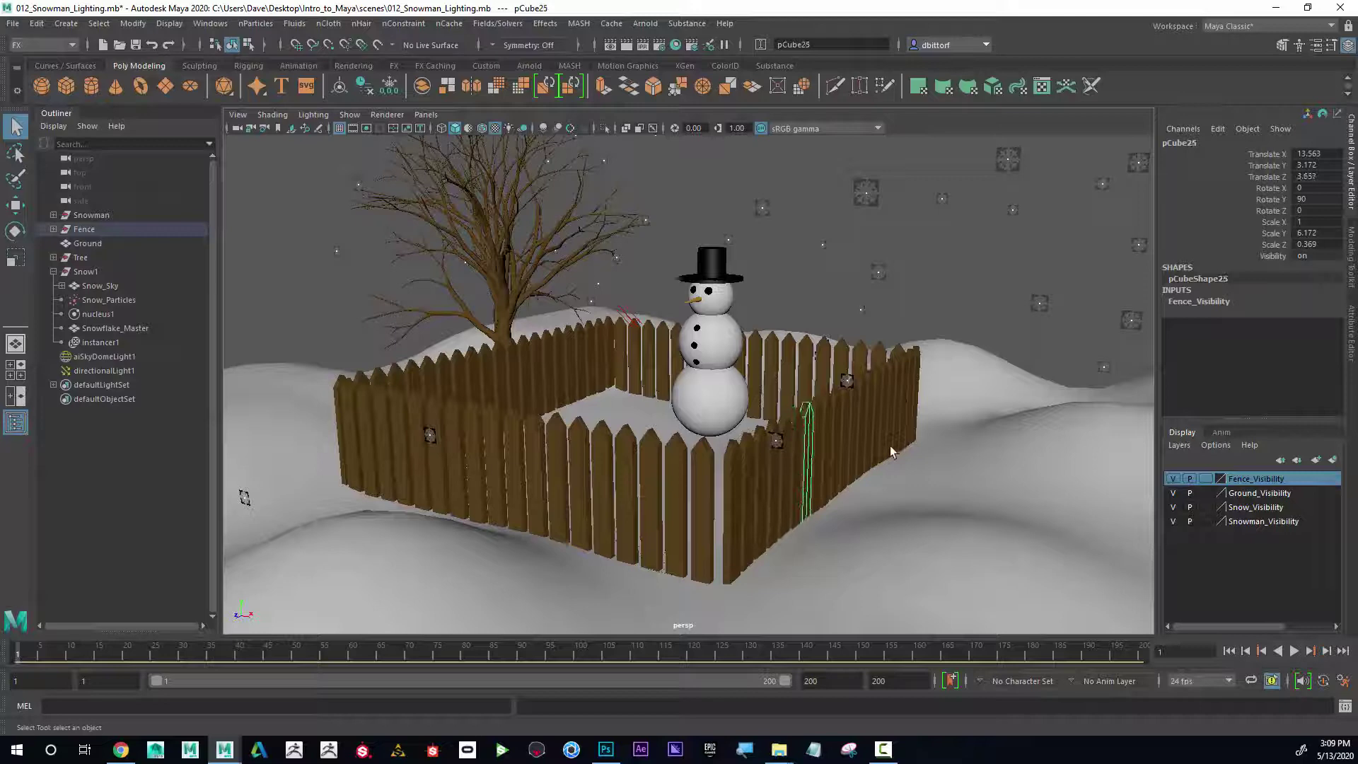
# Switch Fence_Visibility's display type to template, then to reference.
pyautogui.click(1172, 479)
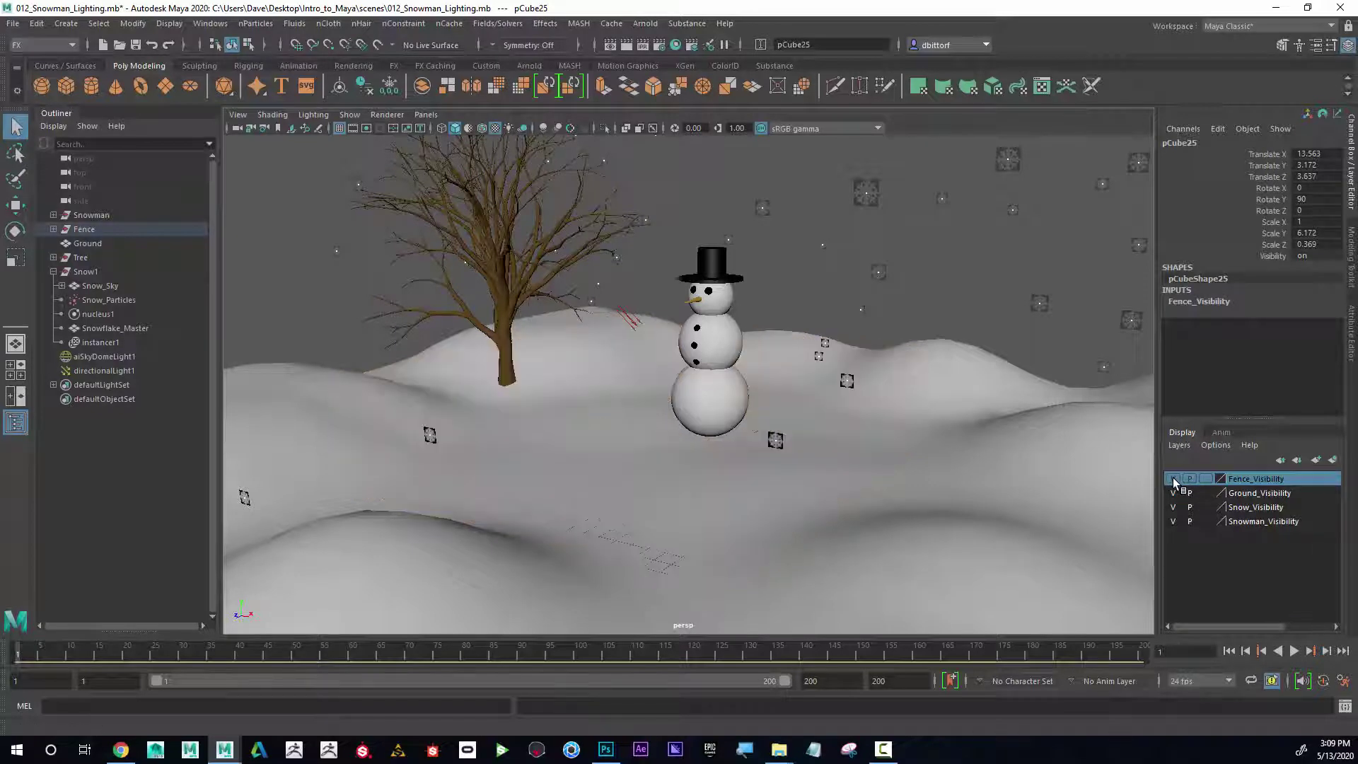
pyautogui.click(1173, 479)
pyautogui.click(1205, 479)
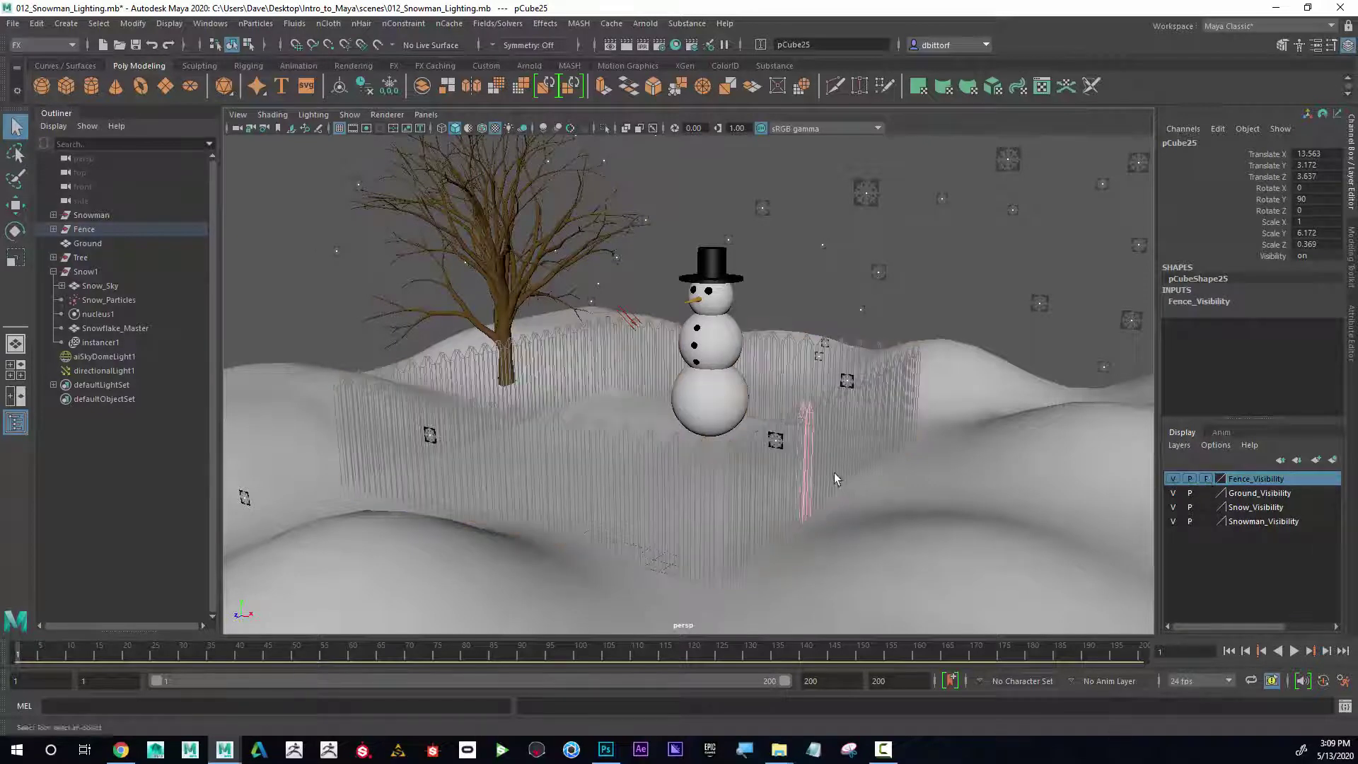
pyautogui.keyDown('alt'); pyautogui.moveTo(792, 468); pyautogui.dragTo(879, 406); pyautogui.keyUp('alt')
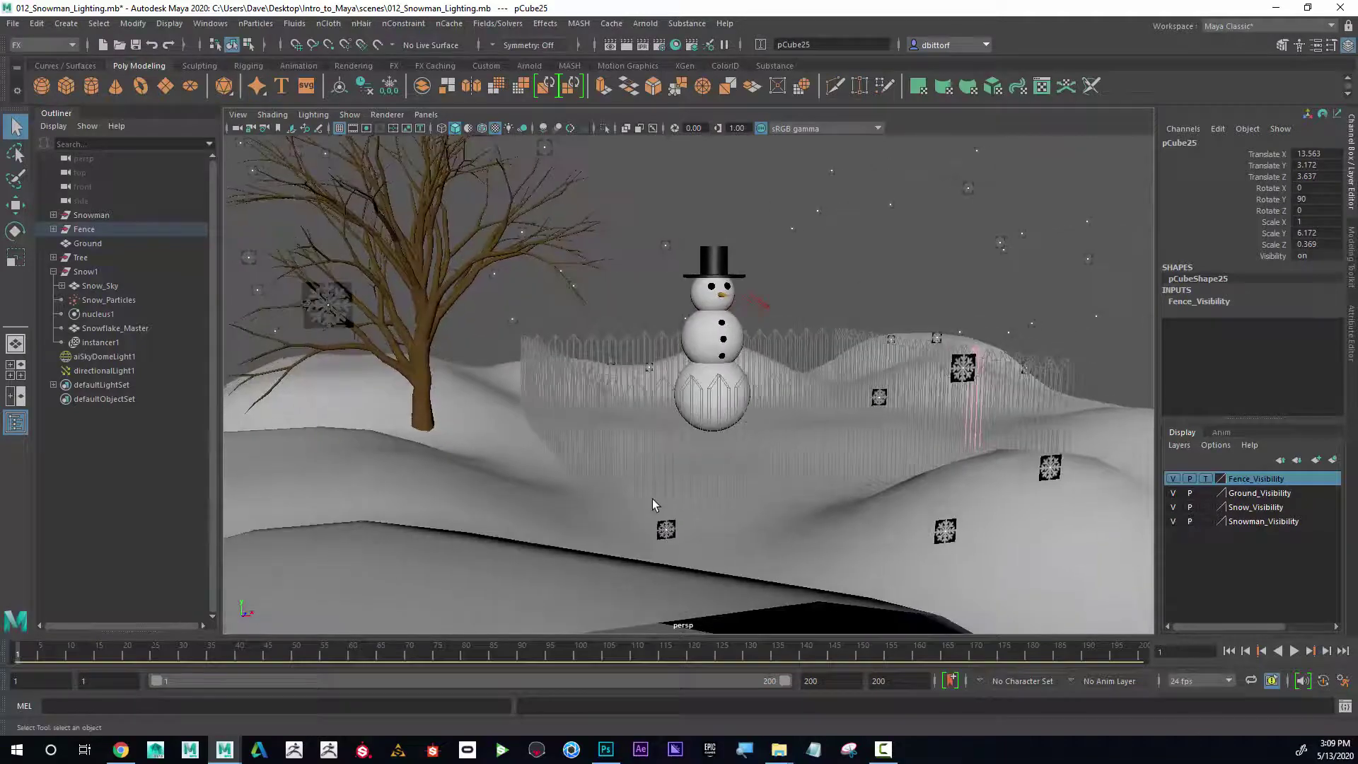
pyautogui.keyDown('alt'); pyautogui.moveTo(879, 406); pyautogui.dragTo(761, 414, button='right'); pyautogui.keyUp('alt')
pyautogui.click(761, 414)
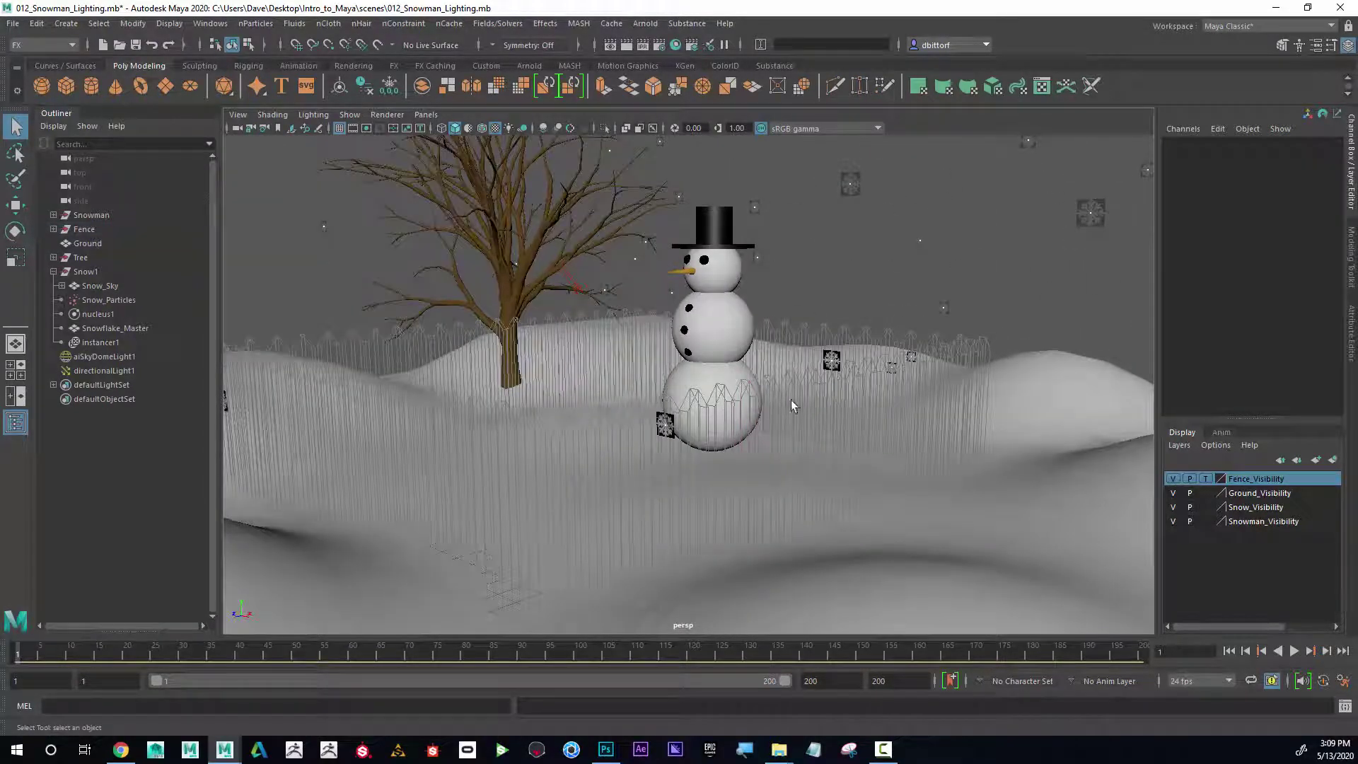
pyautogui.keyDown('alt'); pyautogui.moveTo(866, 402); pyautogui.dragTo(829, 425); pyautogui.keyUp('alt')
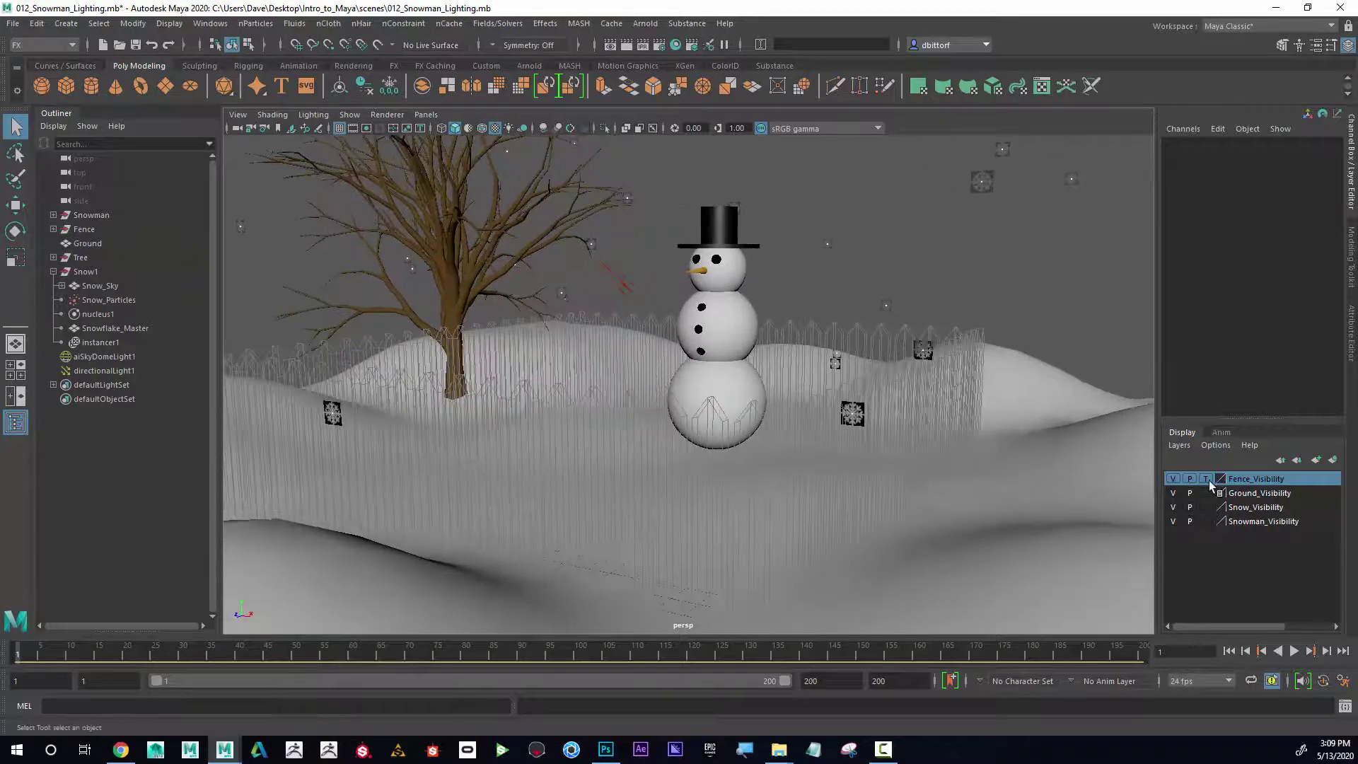
pyautogui.click(1206, 478)
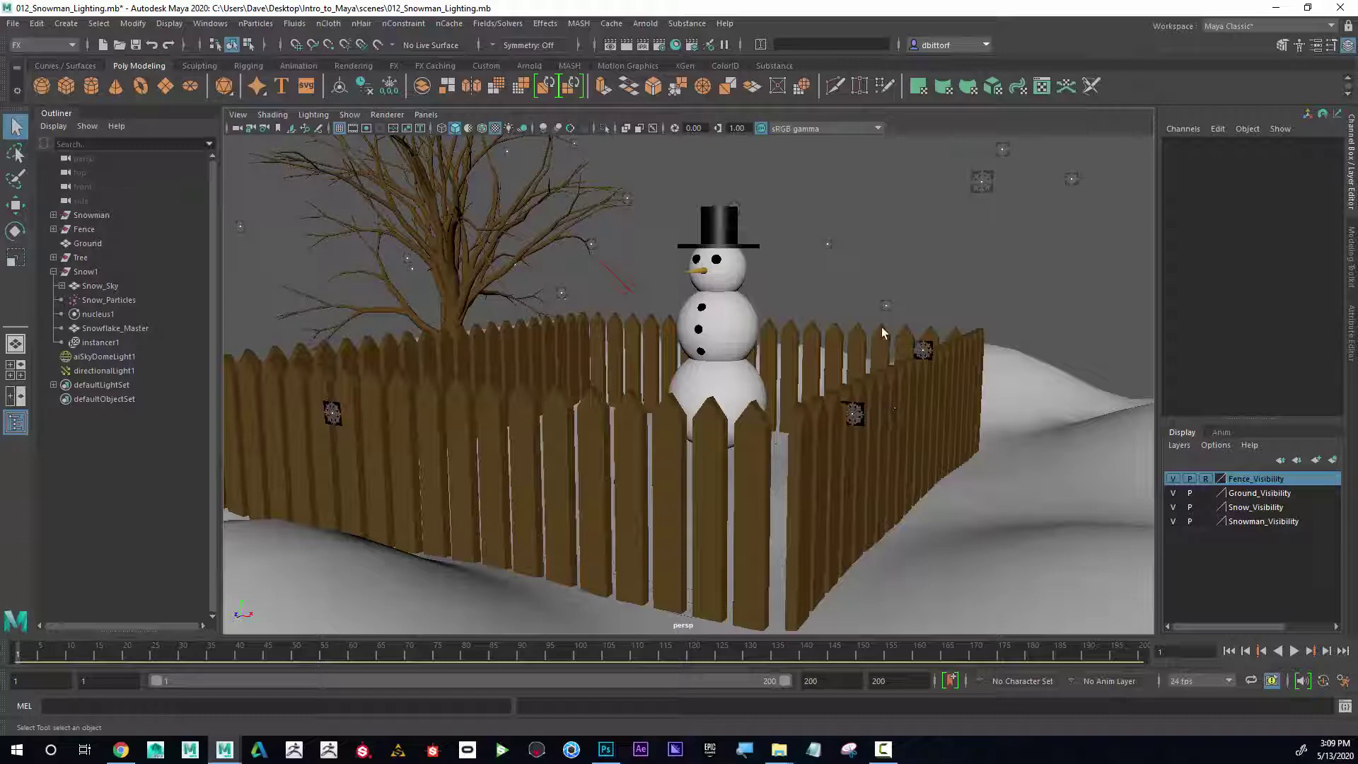
pyautogui.moveTo(885, 336)
pyautogui.keyDown('alt'); pyautogui.mouseDown()
pyautogui.moveTo(891, 373)
pyautogui.moveTo(884, 343)
pyautogui.moveTo(813, 376)
pyautogui.mouseUp(); pyautogui.keyUp('alt')
# Set the Ground, Snow and Snowman layers to reference display.
pyautogui.click(1203, 492)
pyautogui.click(1203, 493)
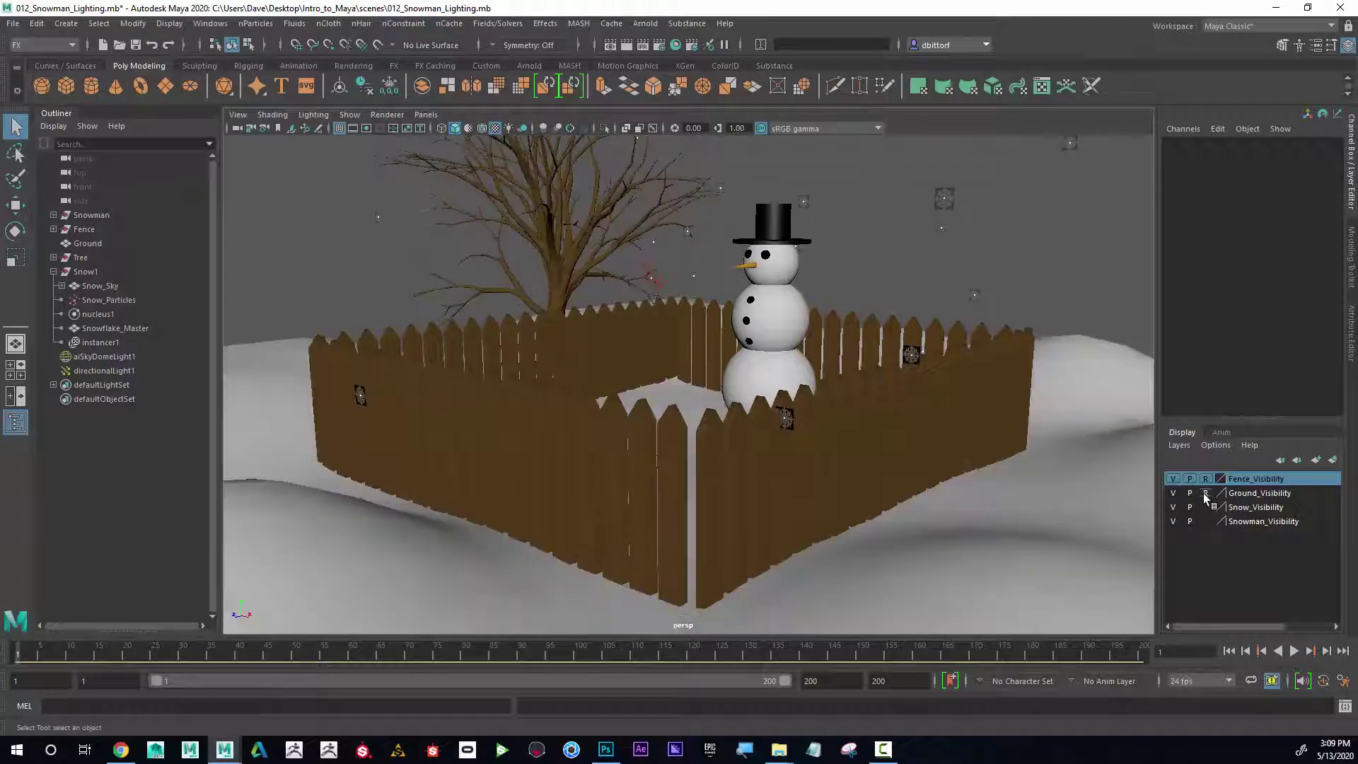
pyautogui.click(1205, 506)
pyautogui.click(1205, 520)
# Orbit around the fenced snowman to view it from further left.
pyautogui.scroll(-5, 785, 418)
pyautogui.click(666, 321)
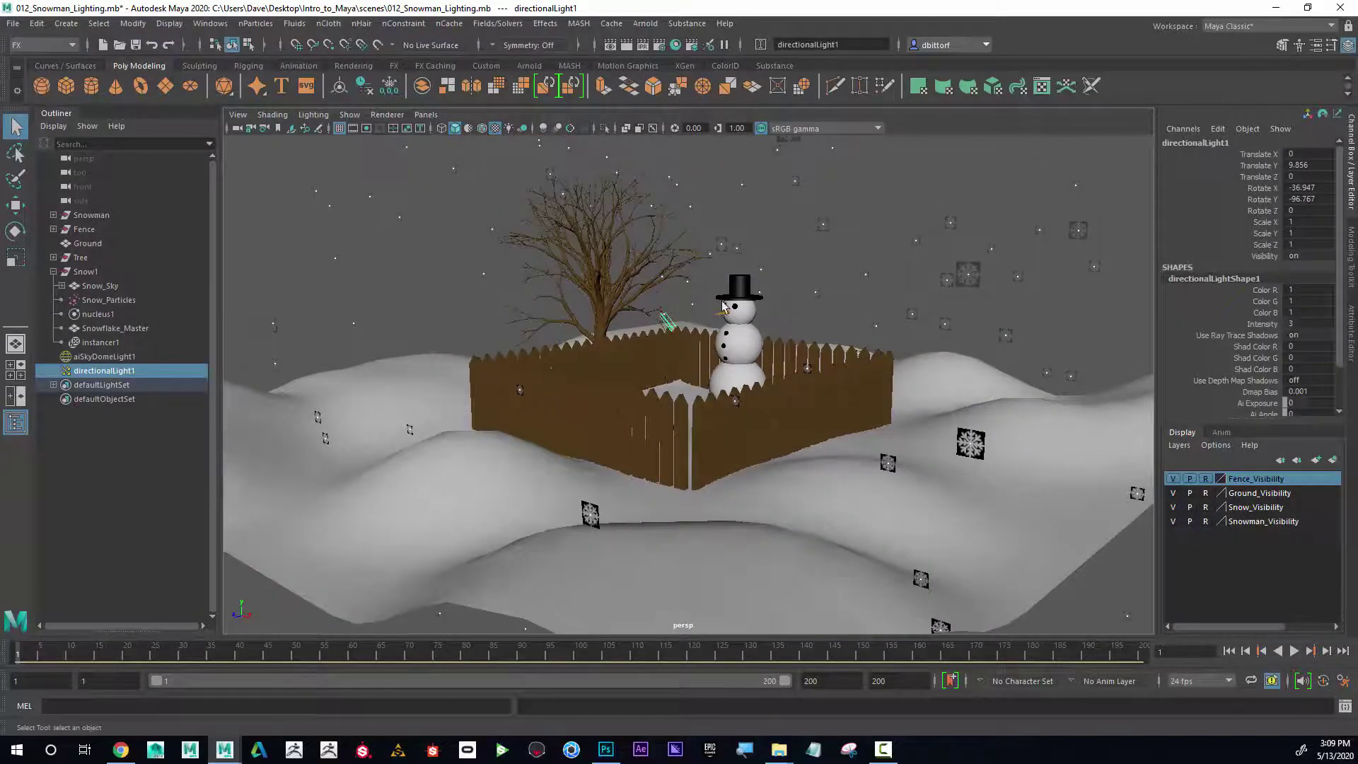
pyautogui.scroll(2, 722, 305)
pyautogui.scroll(4, 728, 317)
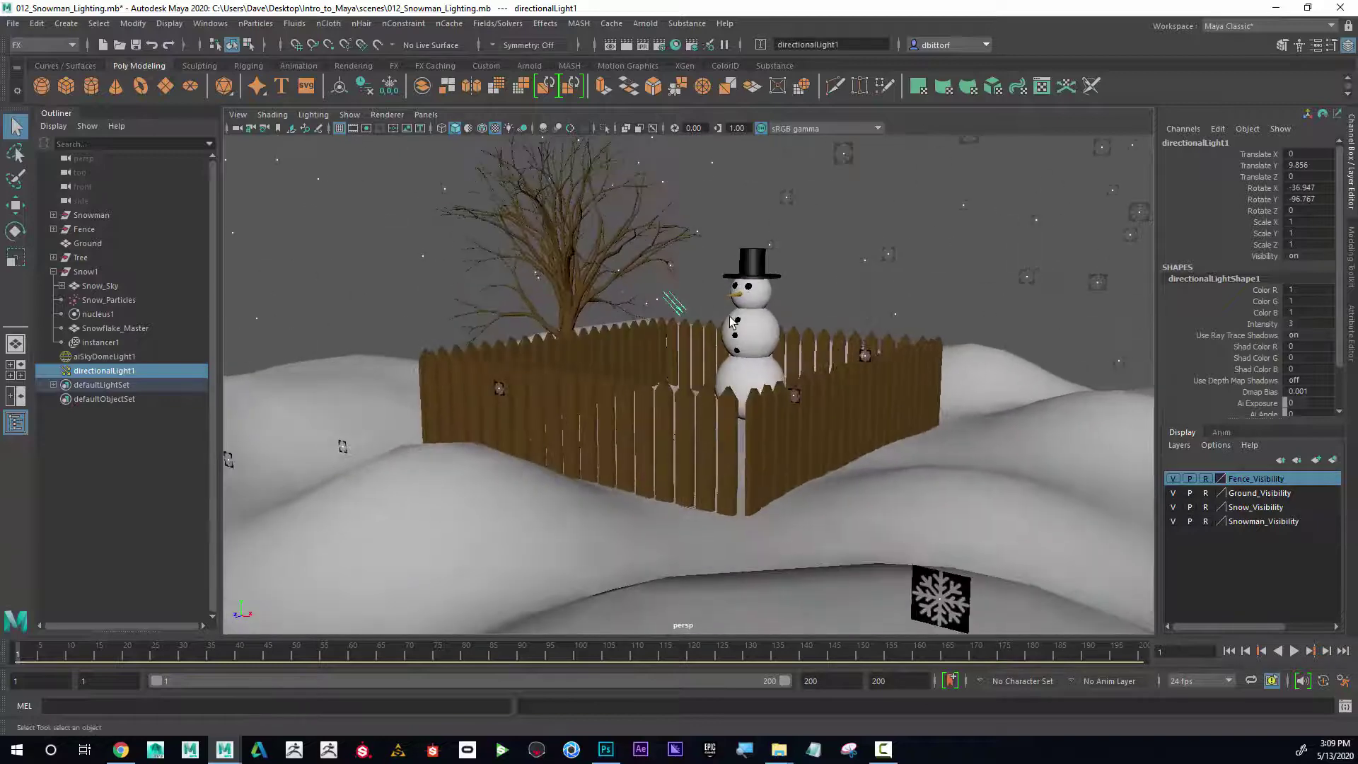
pyautogui.keyDown('alt'); pyautogui.moveTo(786, 253); pyautogui.dragTo(781, 244); pyautogui.keyUp('alt')
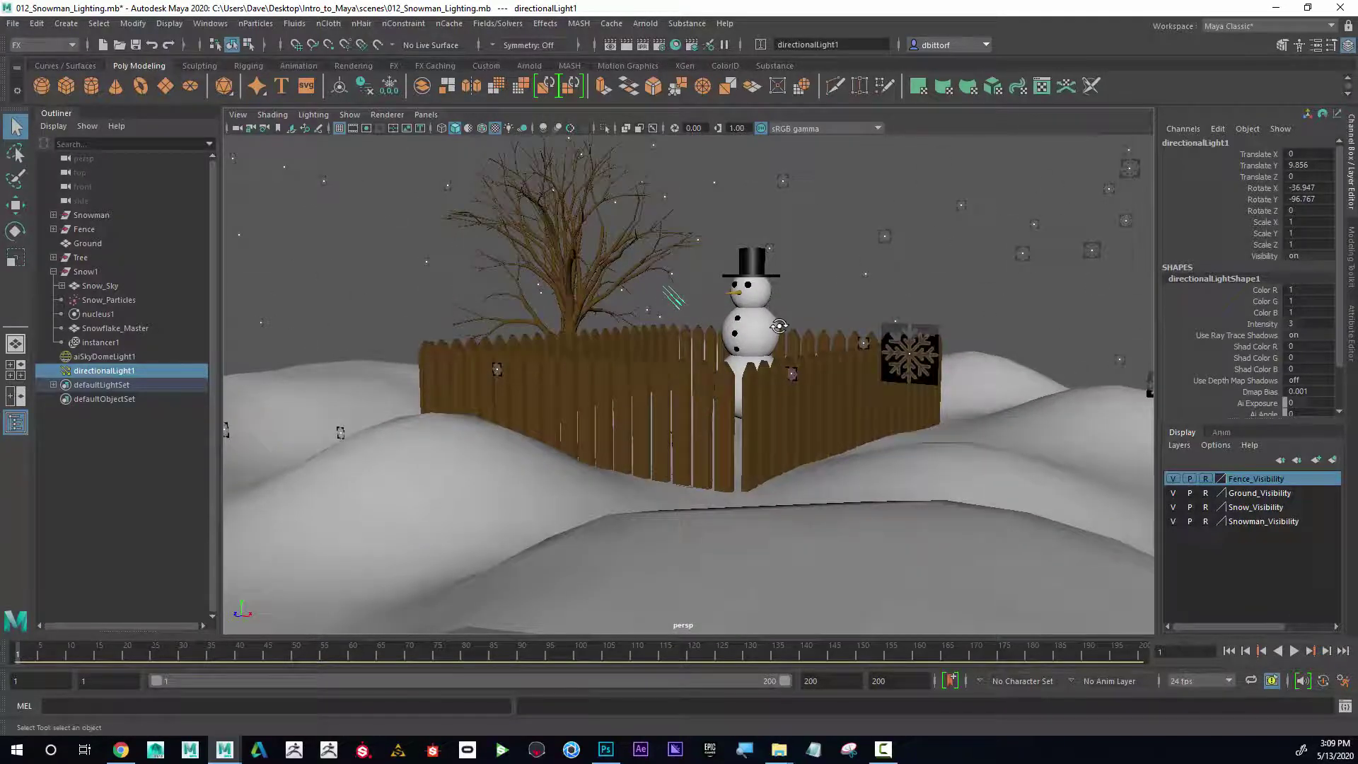
pyautogui.keyDown('alt'); pyautogui.moveTo(778, 325); pyautogui.dragTo(870, 292); pyautogui.keyUp('alt')
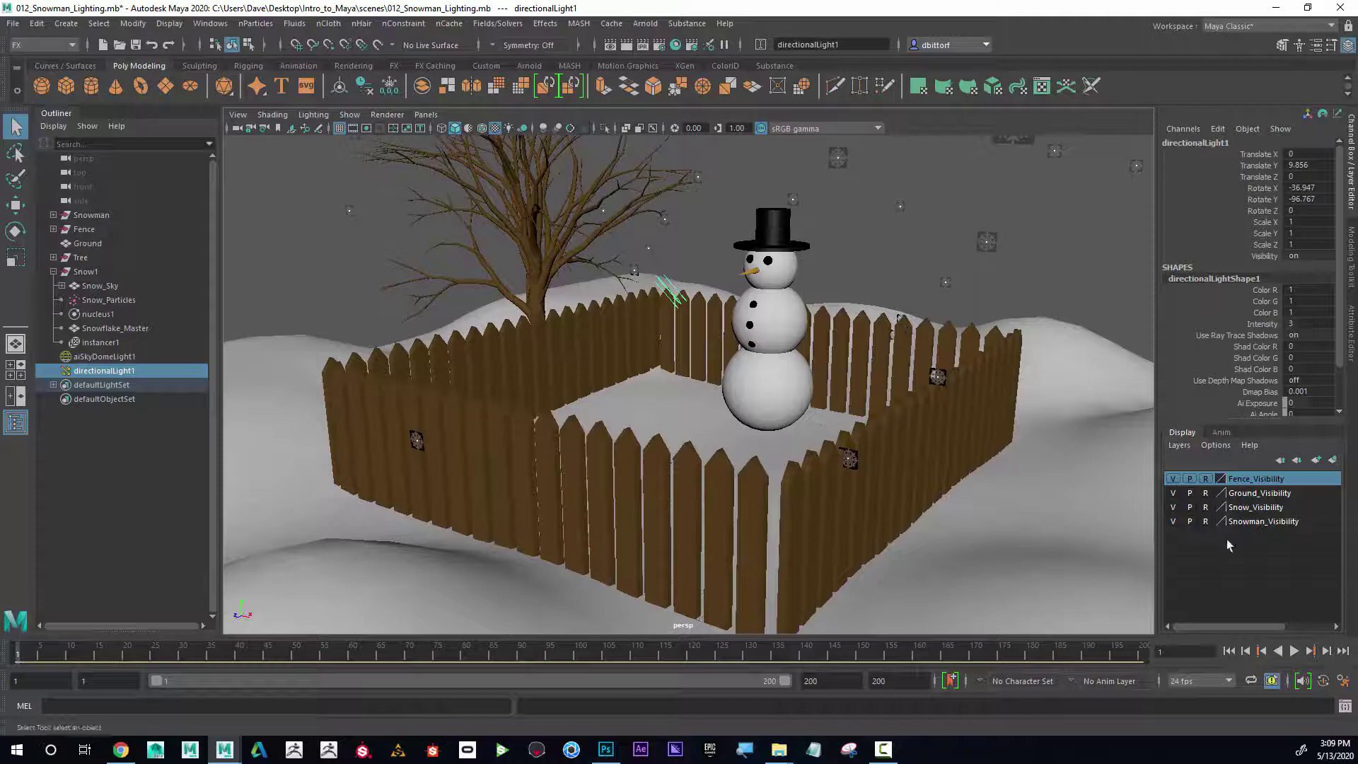
pyautogui.click(769, 325)
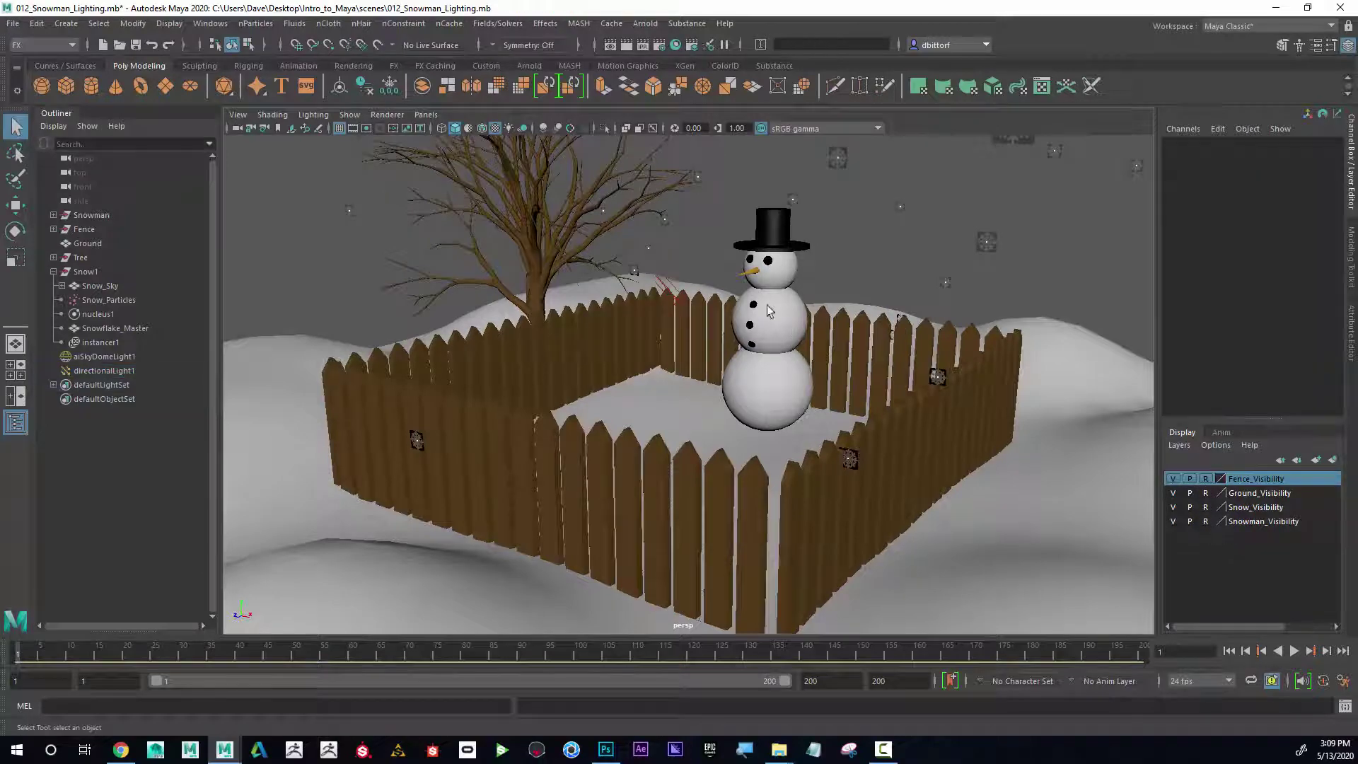
pyautogui.moveTo(792, 312)
pyautogui.keyDown('alt'); pyautogui.mouseDown()
pyautogui.moveTo(845, 339)
pyautogui.moveTo(778, 333)
pyautogui.mouseUp(); pyautogui.keyUp('alt')
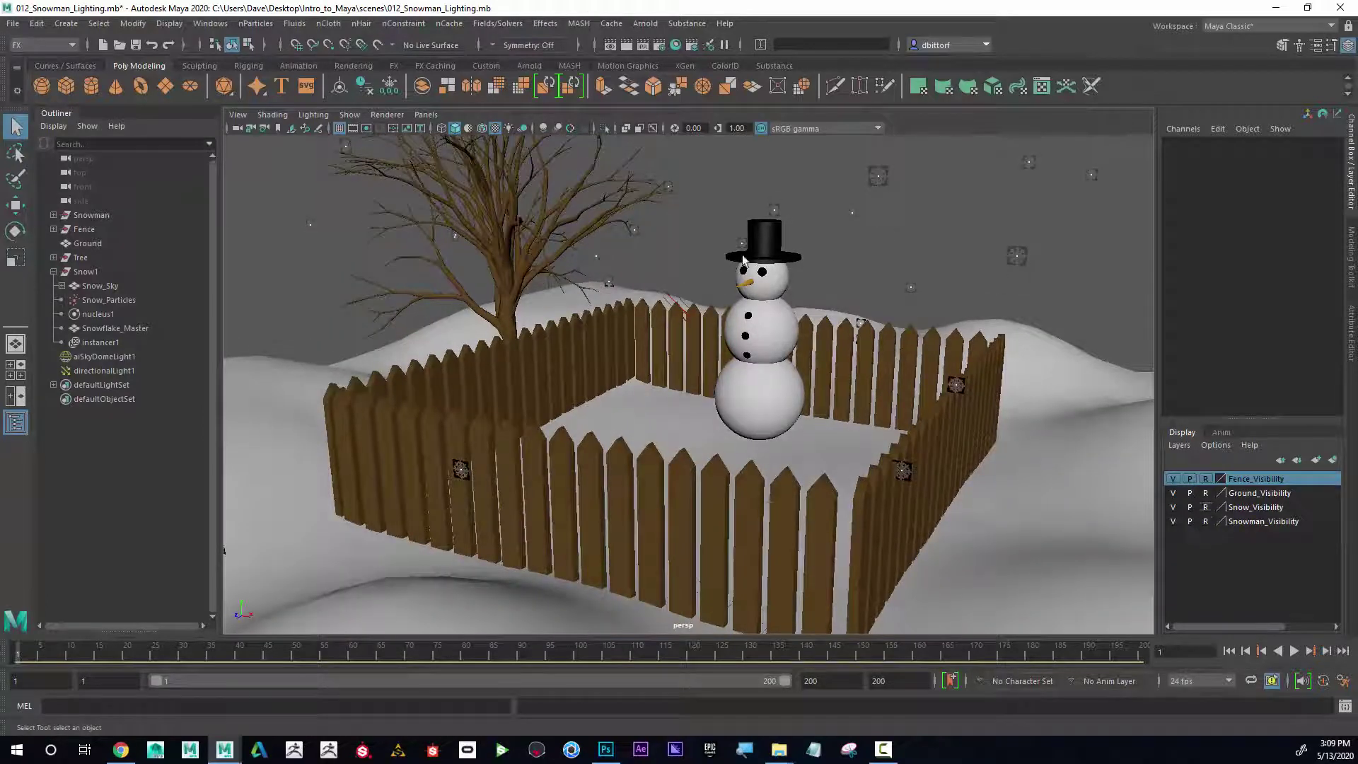
pyautogui.keyDown('alt'); pyautogui.moveTo(813, 350); pyautogui.dragTo(686, 281); pyautogui.keyUp('alt')
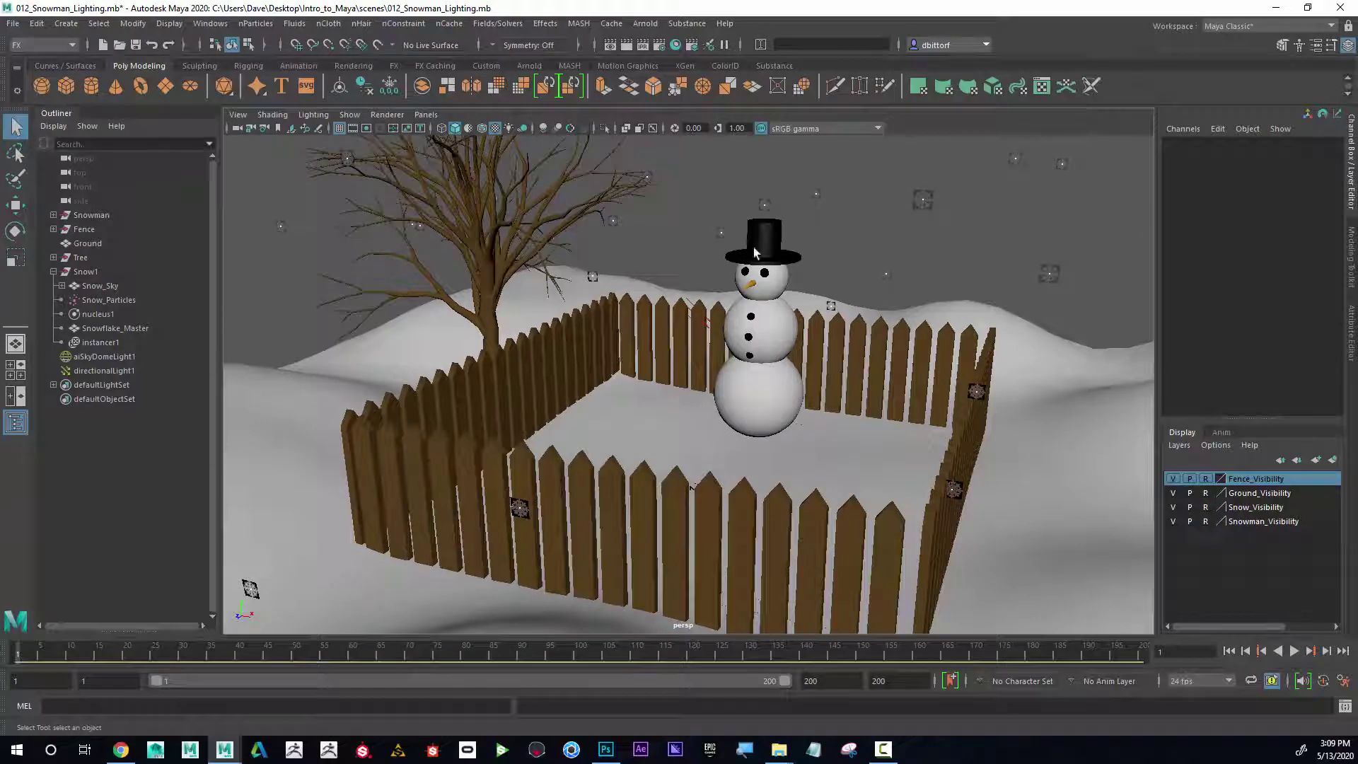
# Take the Snowman layer out of reference and confirm its balls, hat, head and nose are selectable.
pyautogui.click(1206, 522)
pyautogui.keyDown('alt'); pyautogui.moveTo(775, 392); pyautogui.dragTo(771, 392); pyautogui.keyUp('alt')
pyautogui.click(771, 393)
pyautogui.click(762, 329)
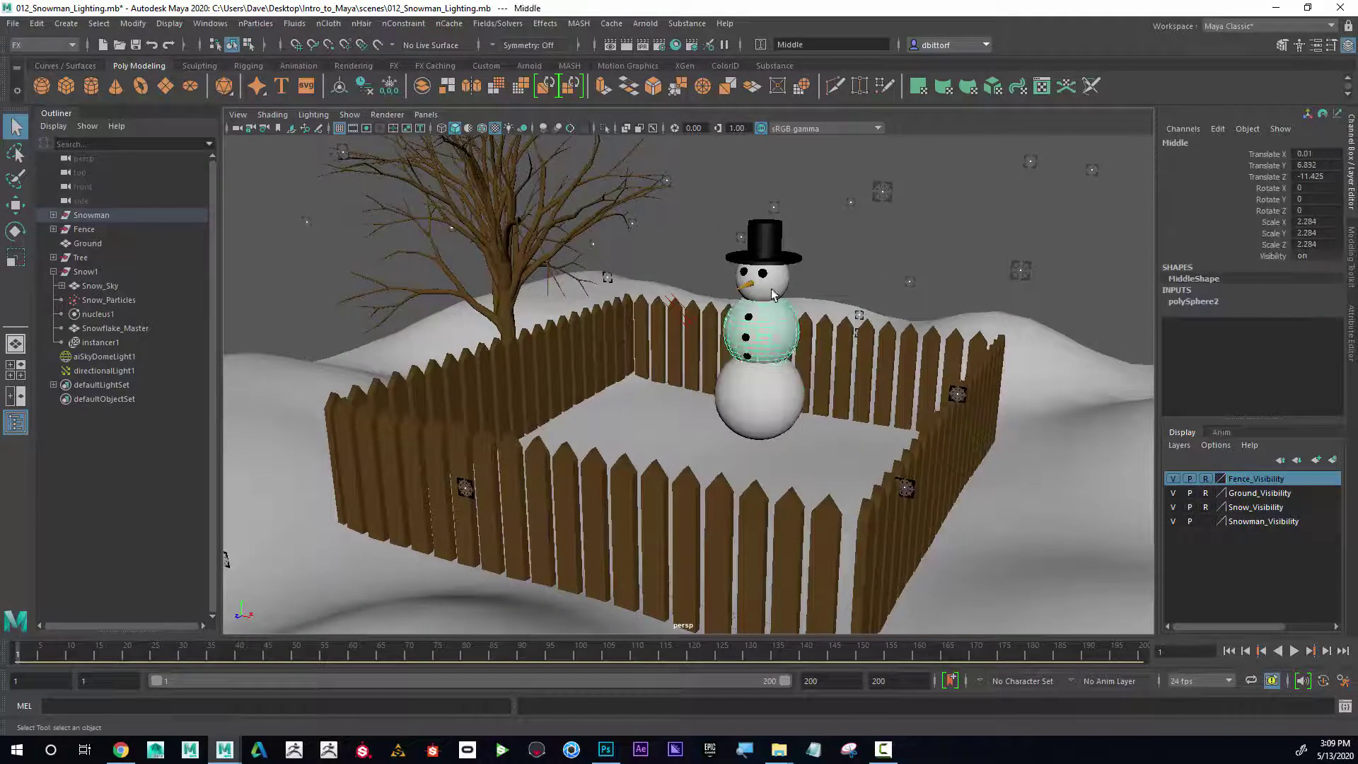
pyautogui.click(775, 258)
pyautogui.click(770, 283)
pyautogui.click(748, 285)
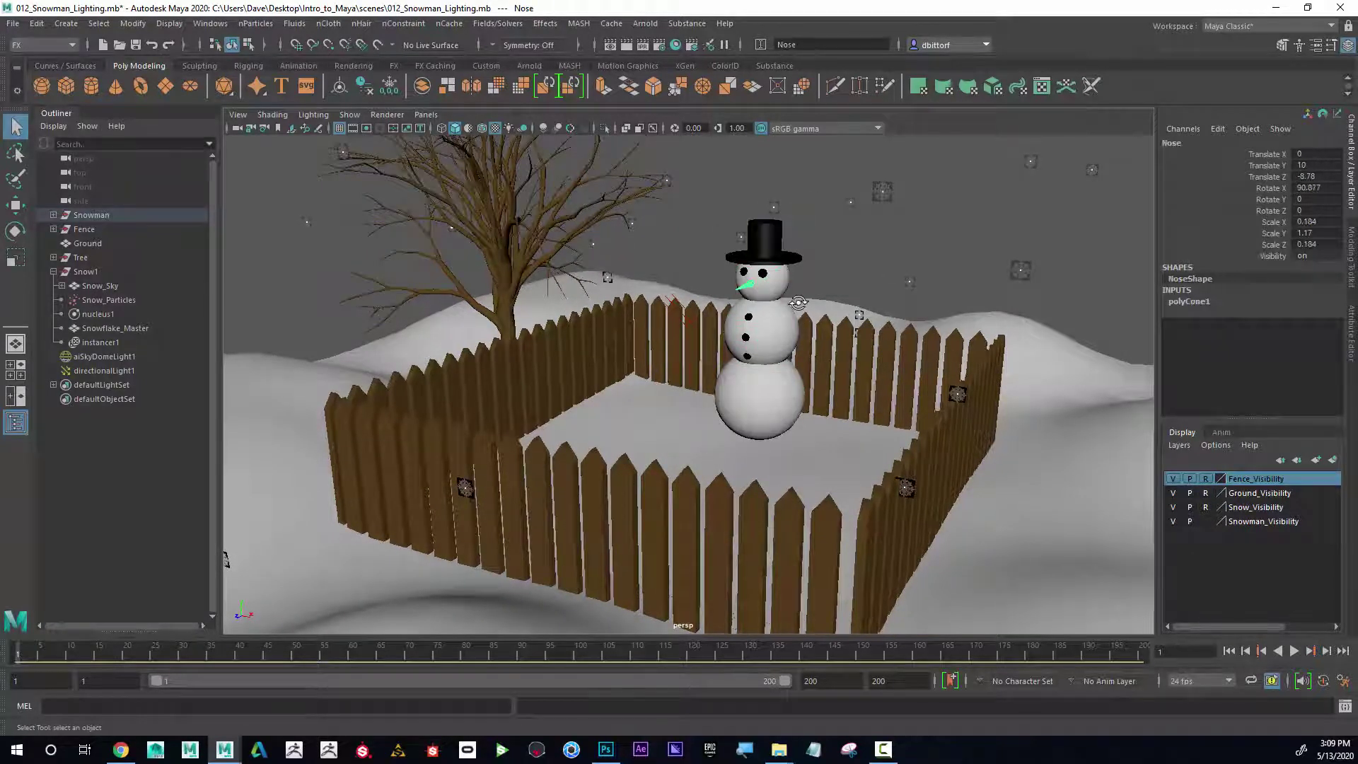
pyautogui.keyDown('alt'); pyautogui.moveTo(767, 311); pyautogui.dragTo(782, 327); pyautogui.keyUp('alt')
pyautogui.click(91, 215)
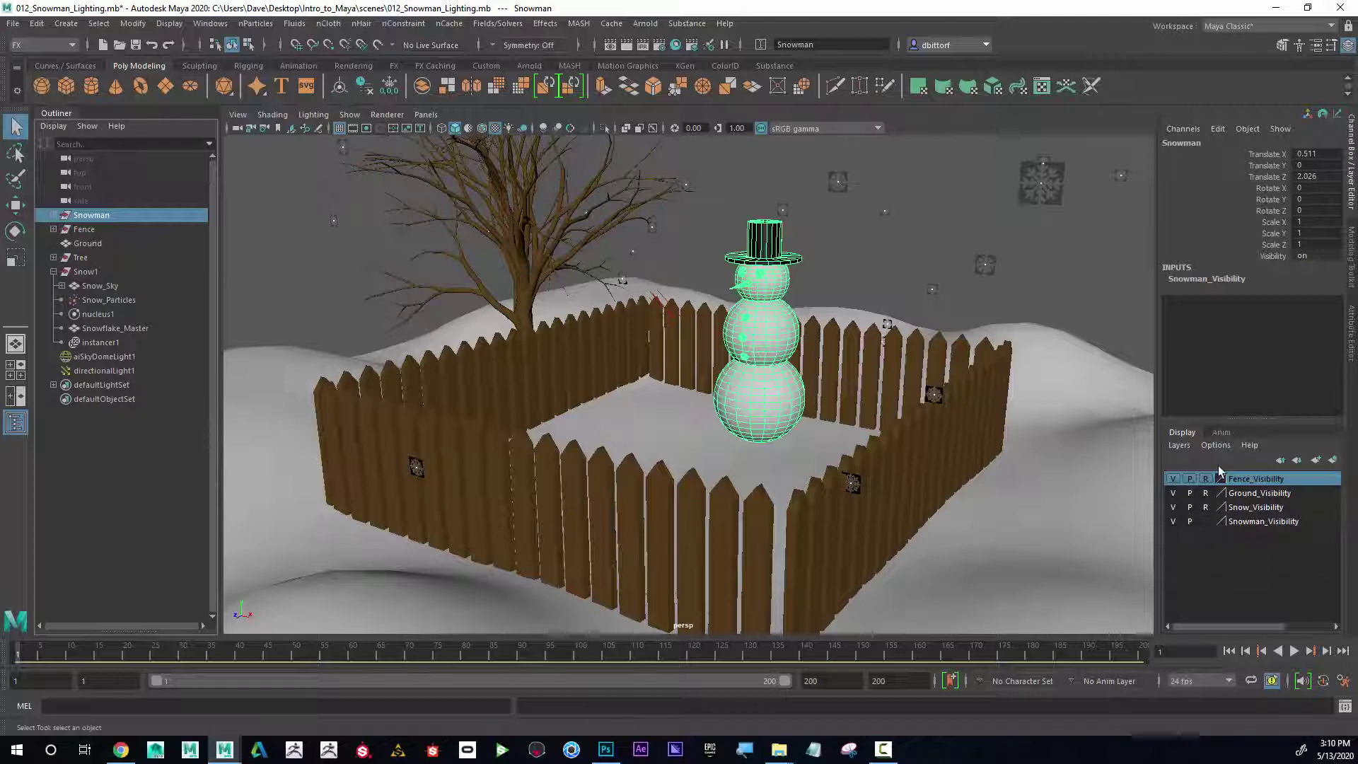
# Take Snow_Visibility out of reference, then select aiSkyDomeLight1 and directionalLight1 in the Outliner.
pyautogui.click(1206, 507)
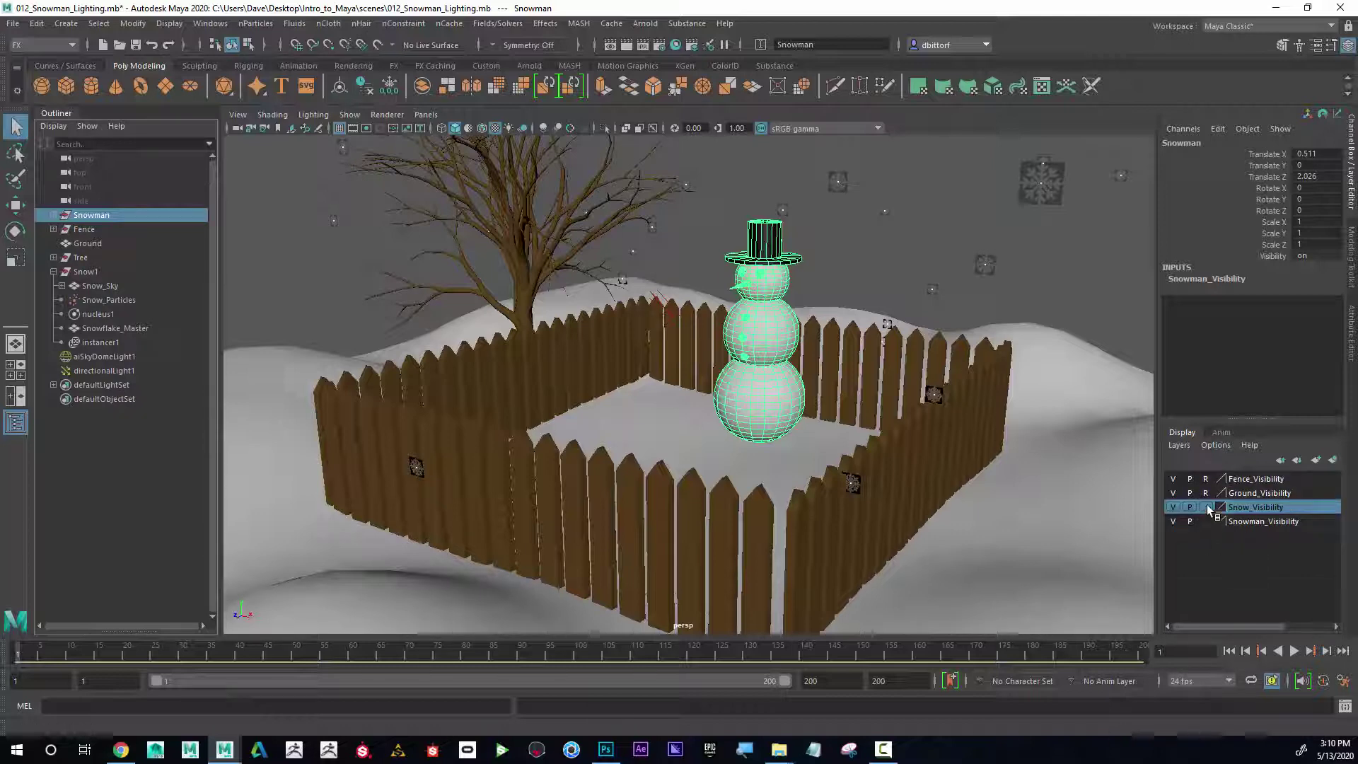
pyautogui.click(1206, 505)
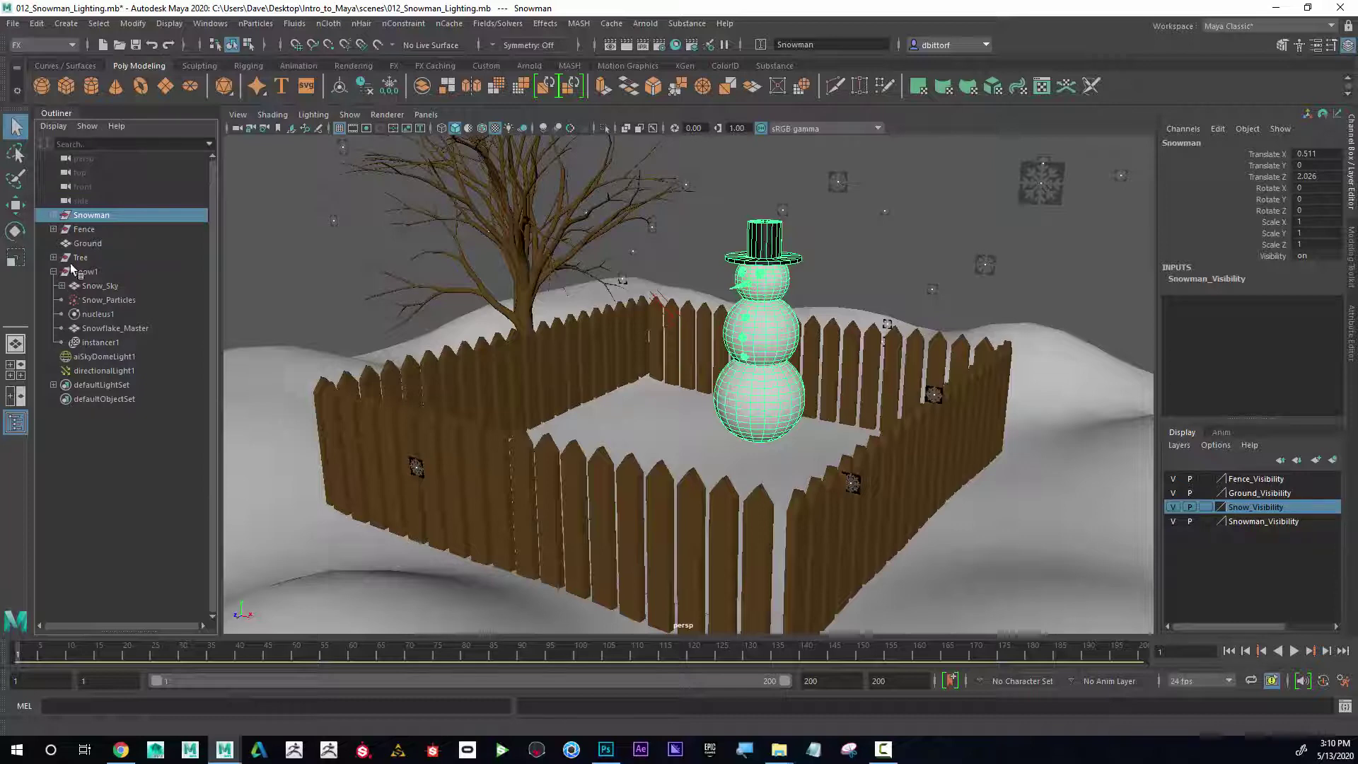
pyautogui.click(53, 273)
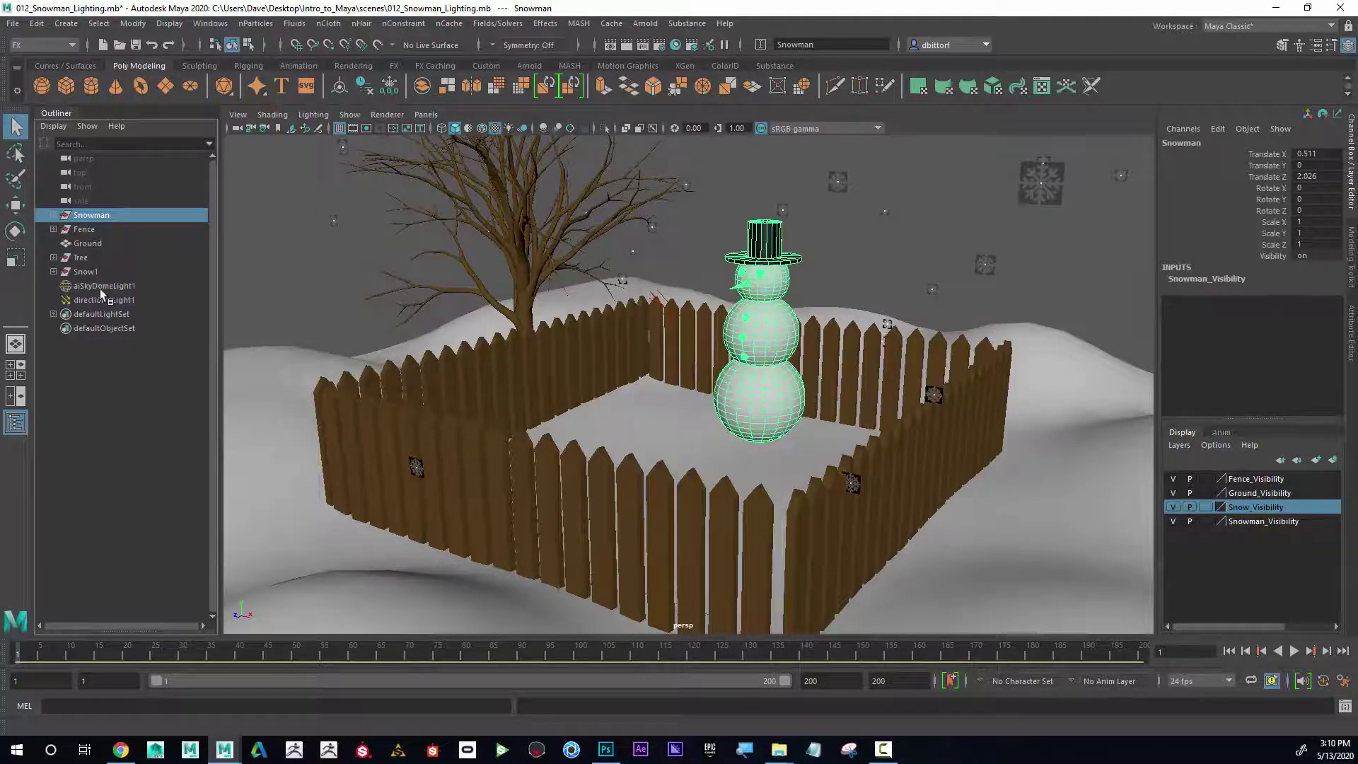
pyautogui.click(107, 290)
pyautogui.keyDown('shift'); pyautogui.click(109, 300); pyautogui.keyUp('shift')
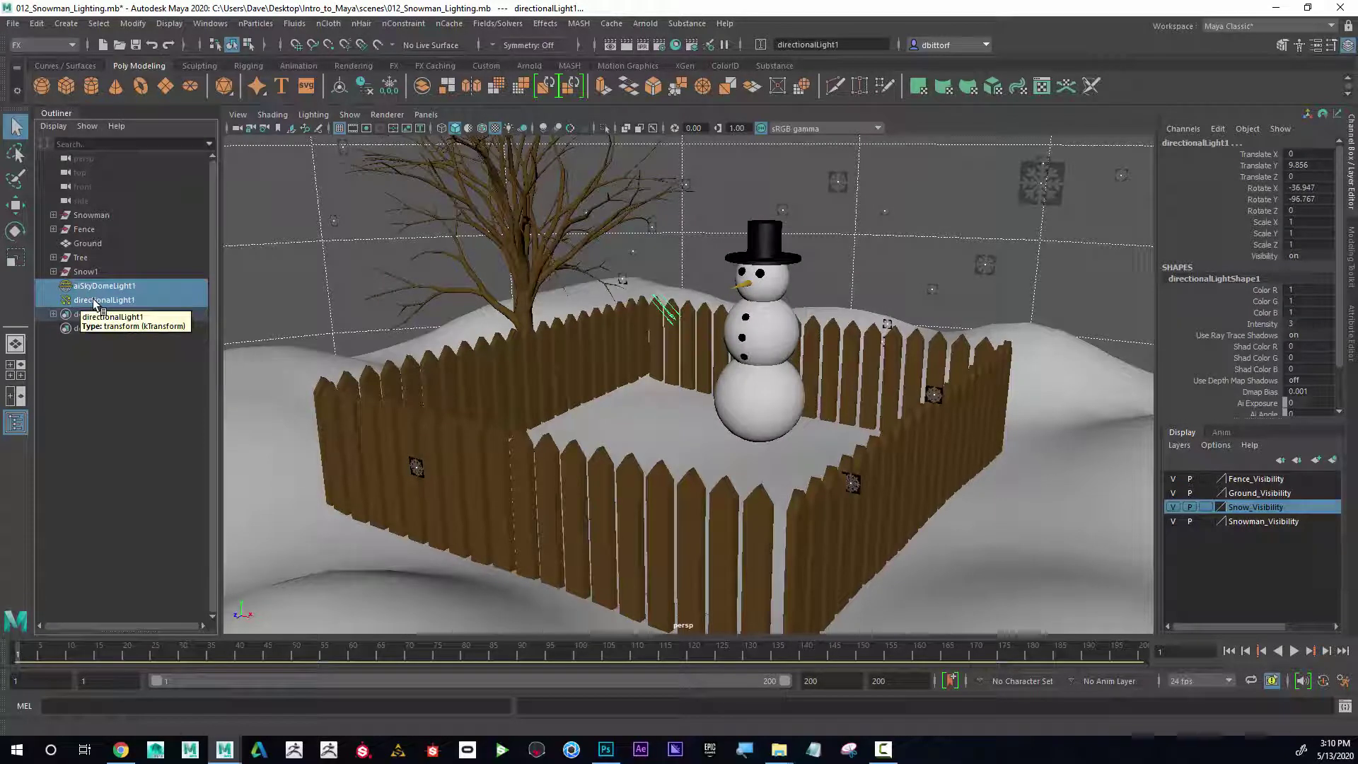
# Group the two selected lights with Ctrl+G and rename group1 to Lighting.
pyautogui.hotkey('ctrl', 'g')
pyautogui.doubleClick(90, 286)
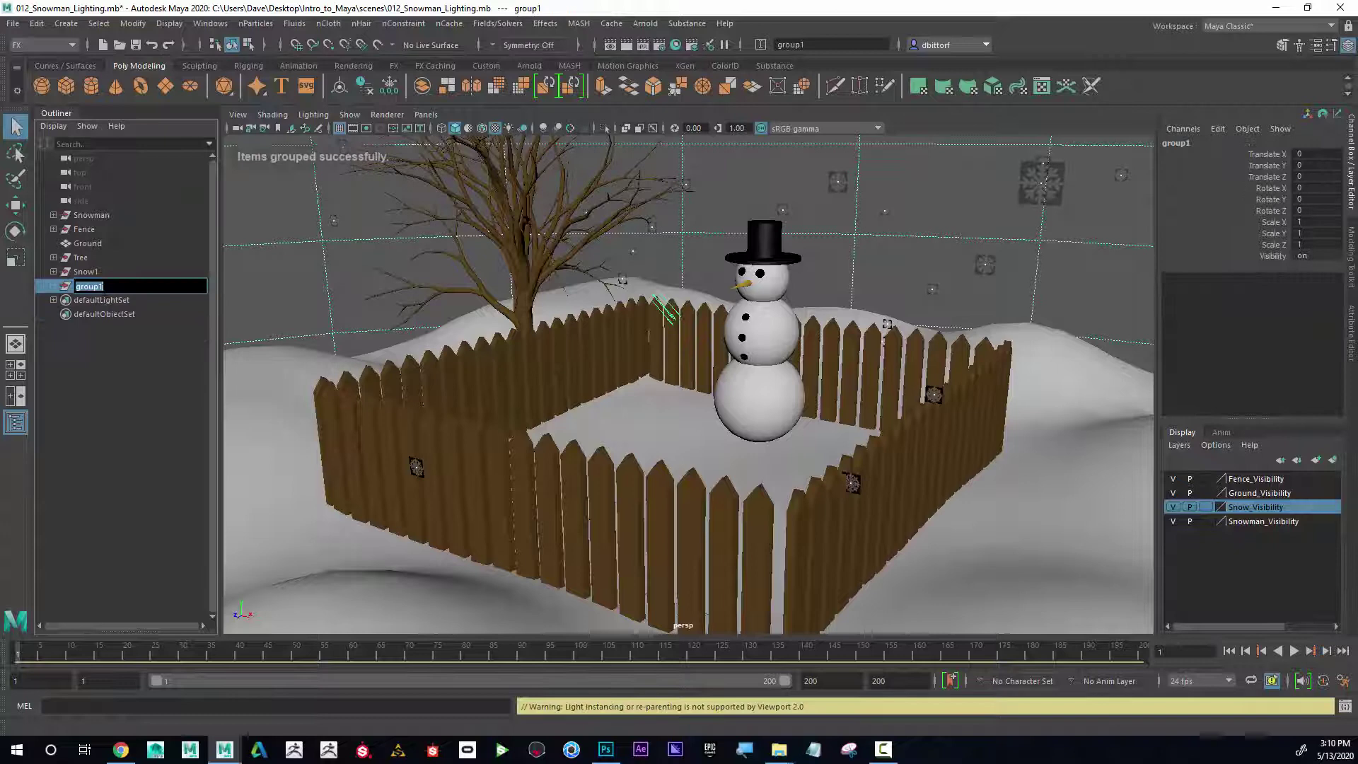
pyautogui.write('Lighting')
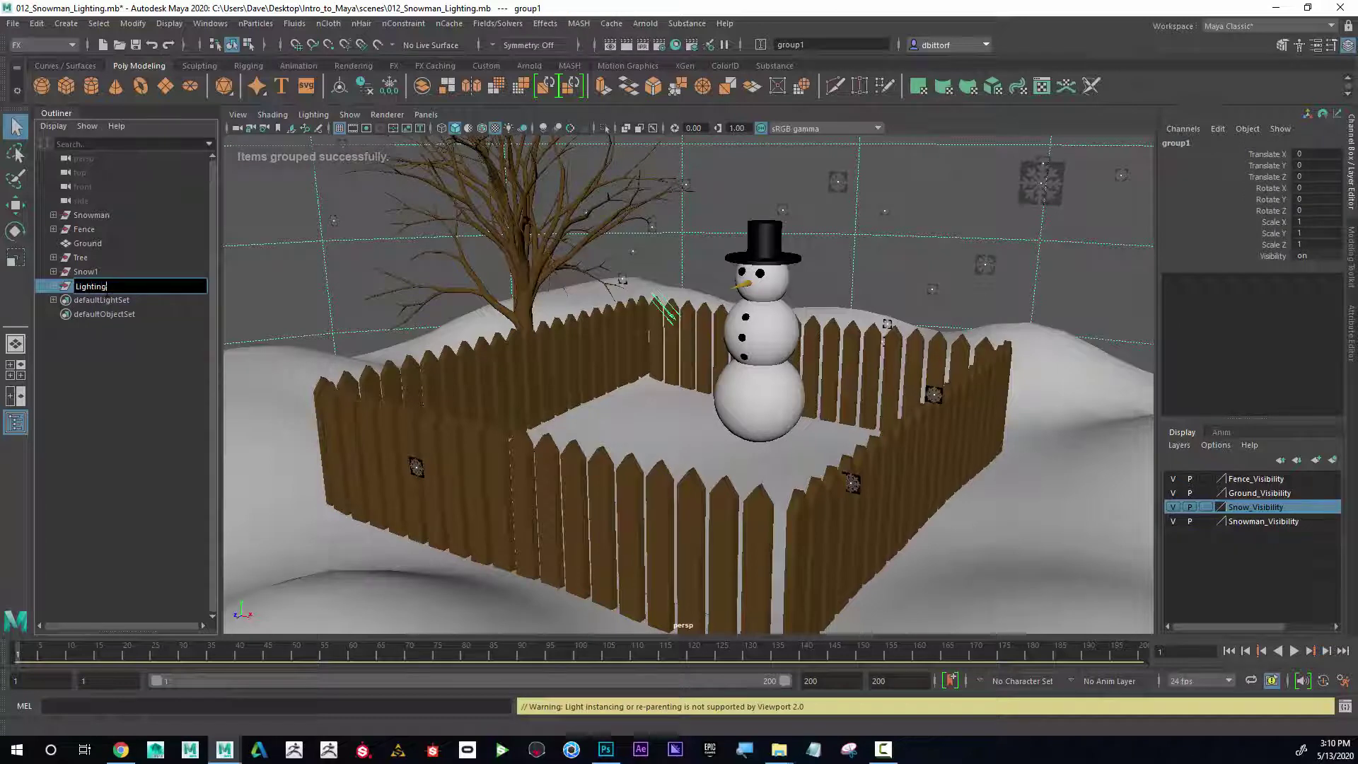
pyautogui.press('Return')
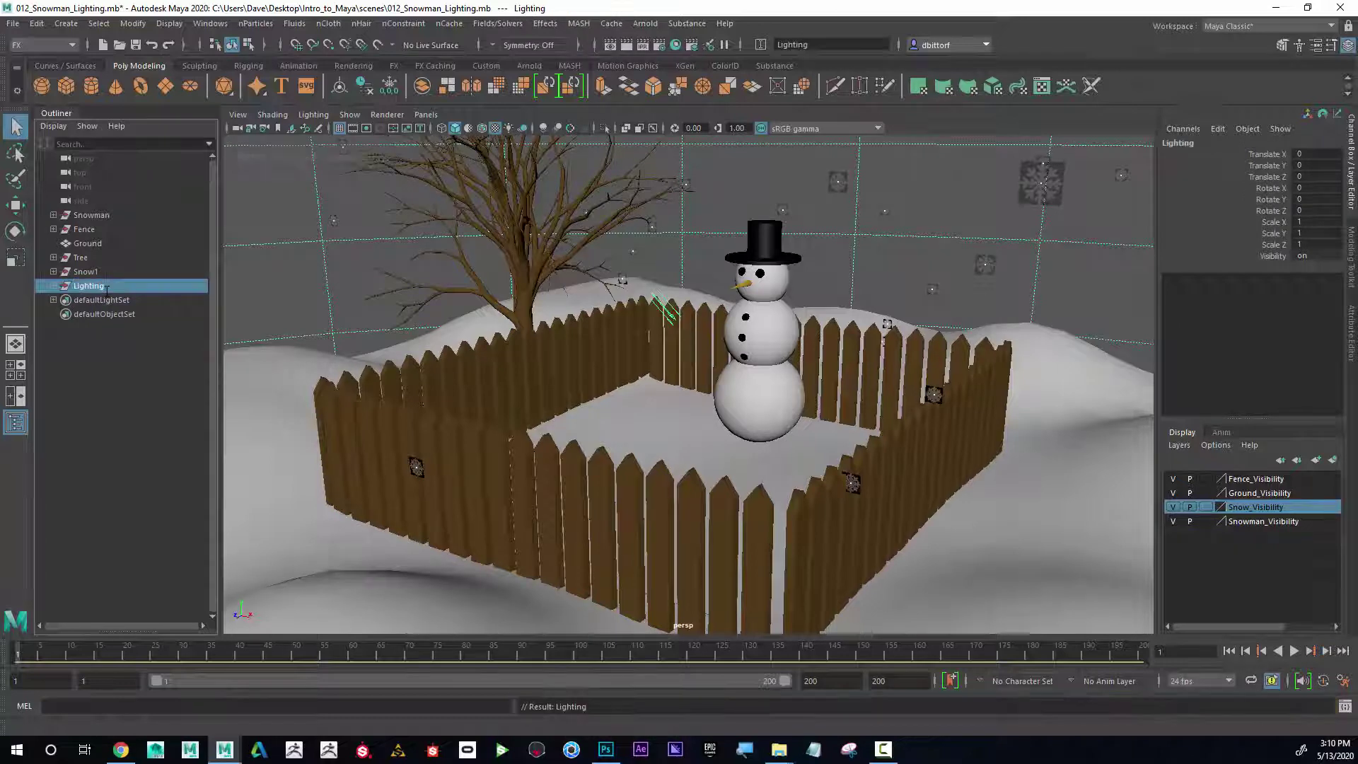
# Group Ground and Tree into a group named 'Environment', then select Snowman, Fence, Snow1, Lighting and Environment.
pyautogui.click(91, 243)
pyautogui.keyDown('ctrl'); pyautogui.click(89, 258); pyautogui.keyUp('ctrl')
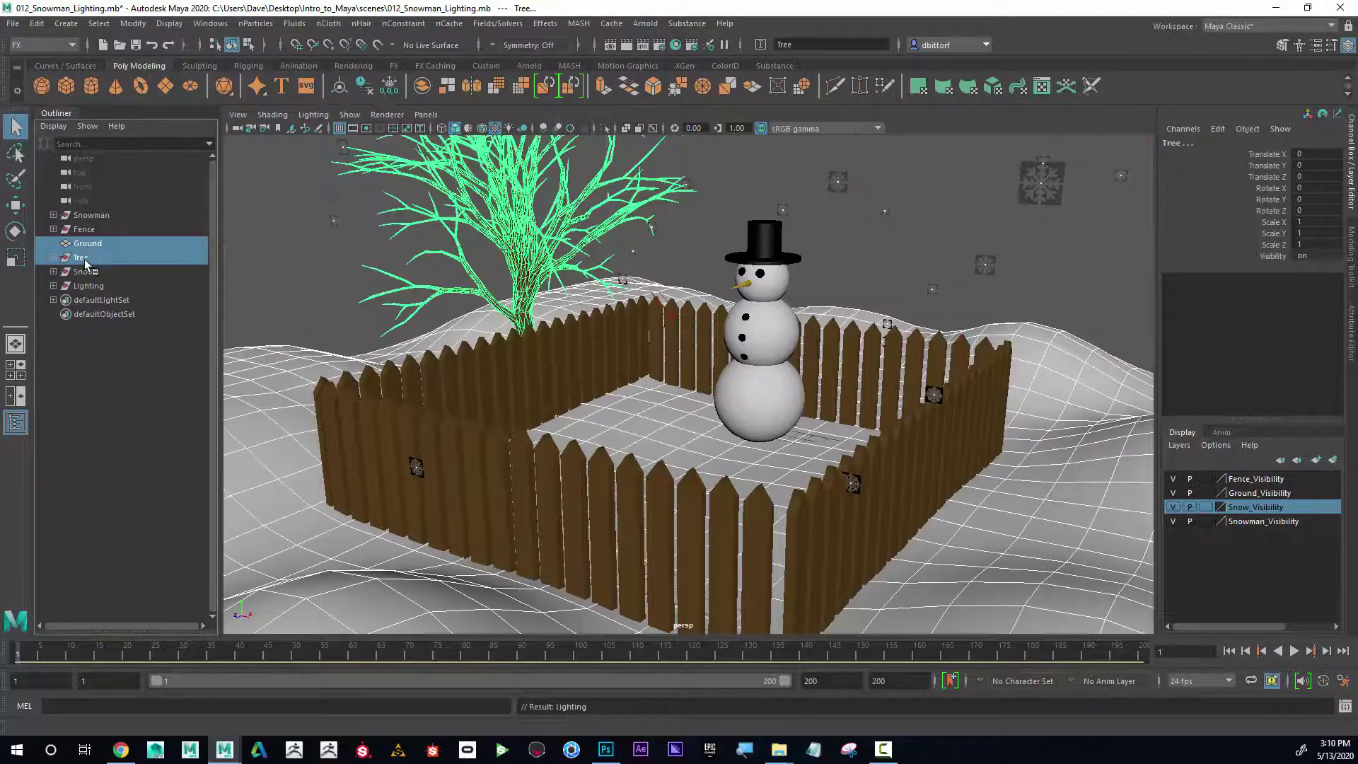
pyautogui.hotkey('ctrl', 'g')
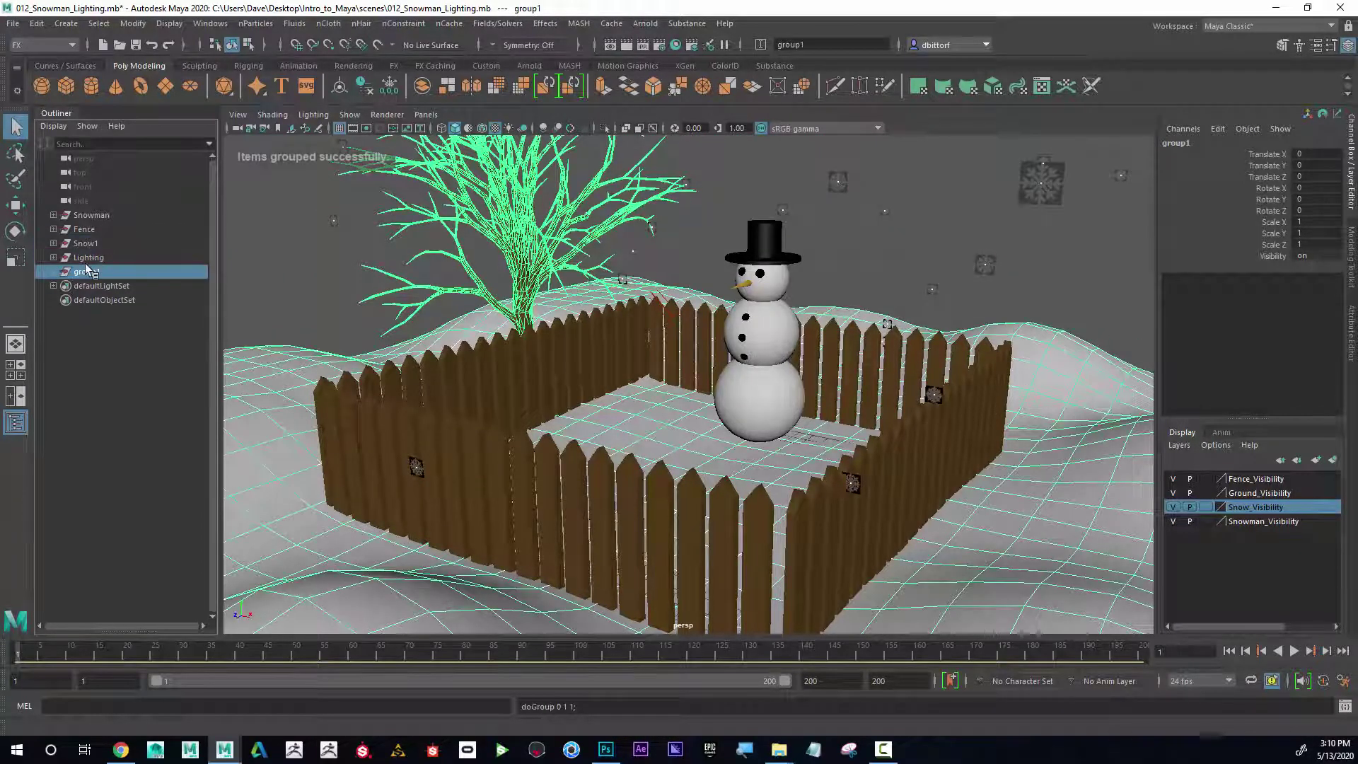
pyautogui.doubleClick(89, 272)
pyautogui.write('En')
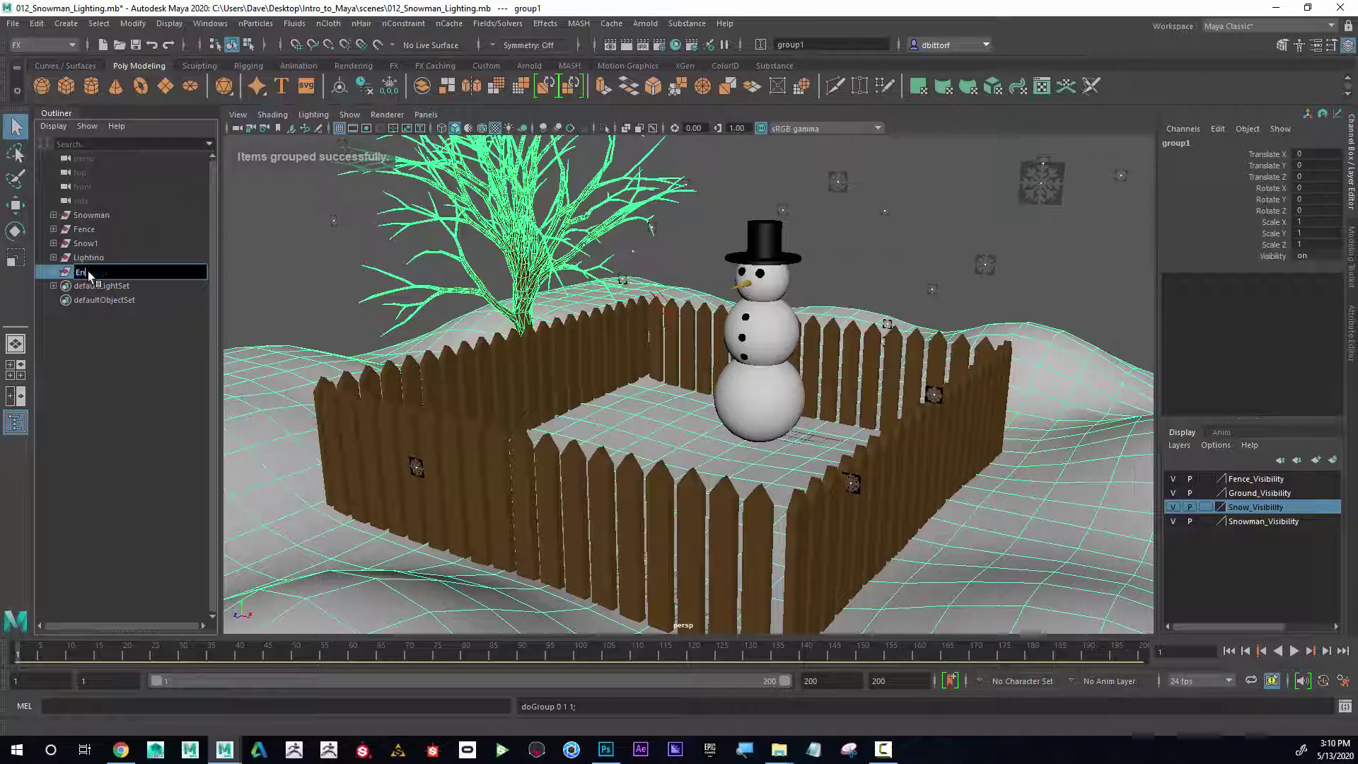
pyautogui.write('viron')
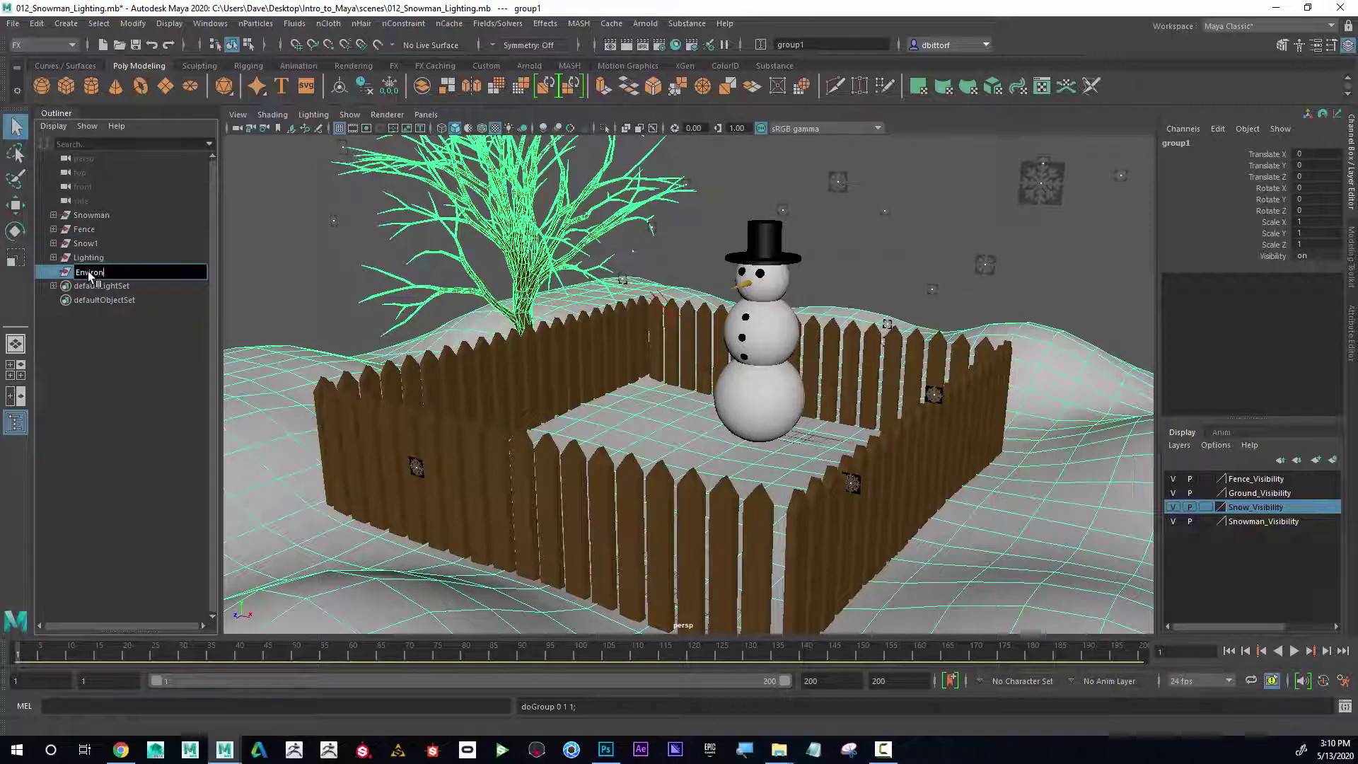
pyautogui.write('ment')
pyautogui.press('Return')
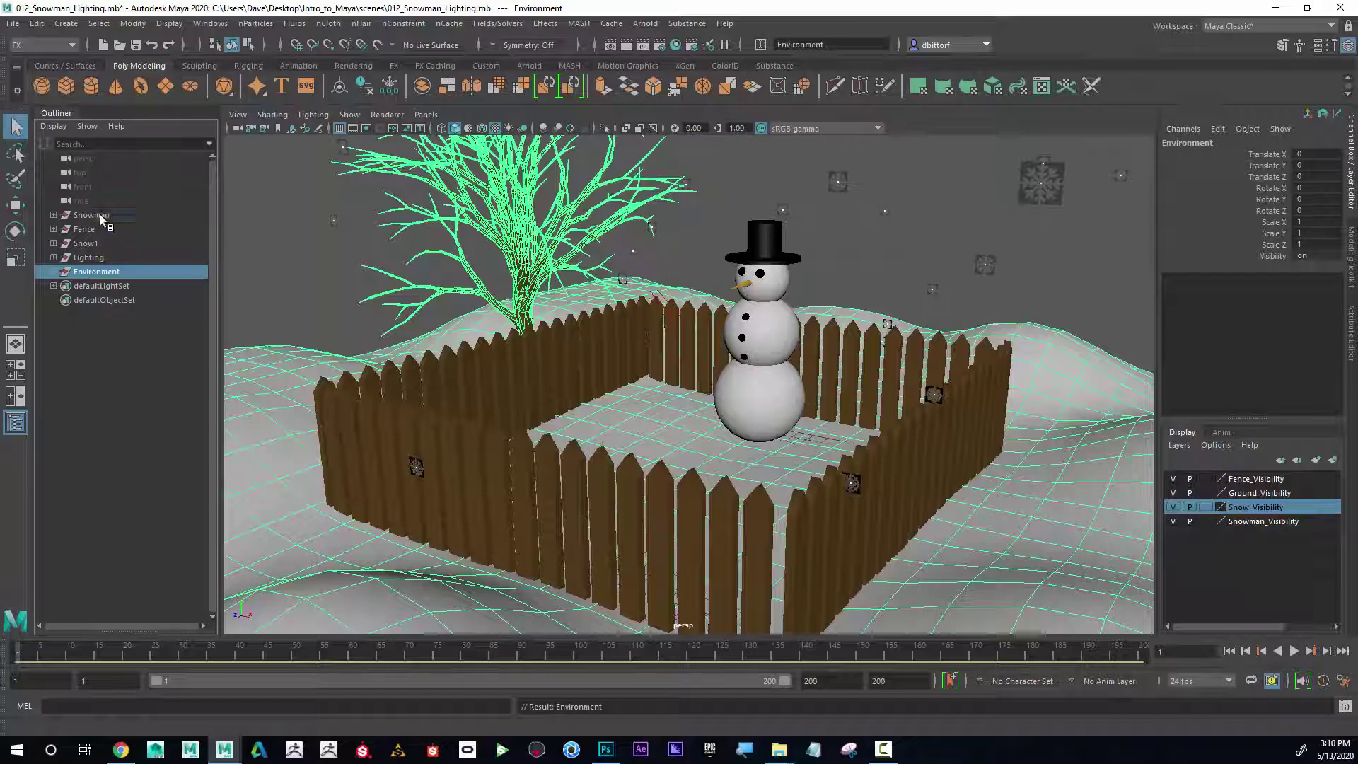
pyautogui.moveTo(100, 215); pyautogui.dragTo(158, 268)
# Group the five selected items and name the new parent group 'Snowman'.
pyautogui.hotkey('ctrl', 'g')
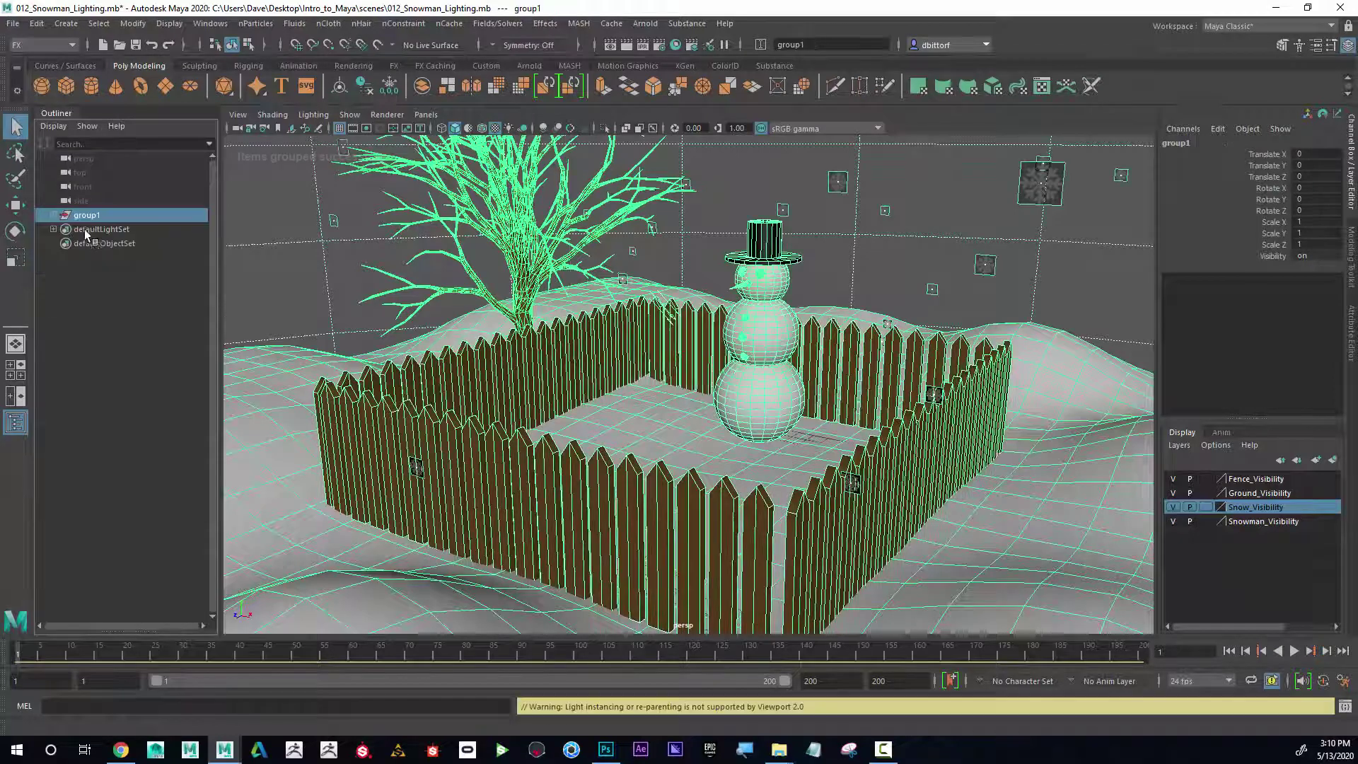
pyautogui.doubleClick(89, 216)
pyautogui.write('Snow')
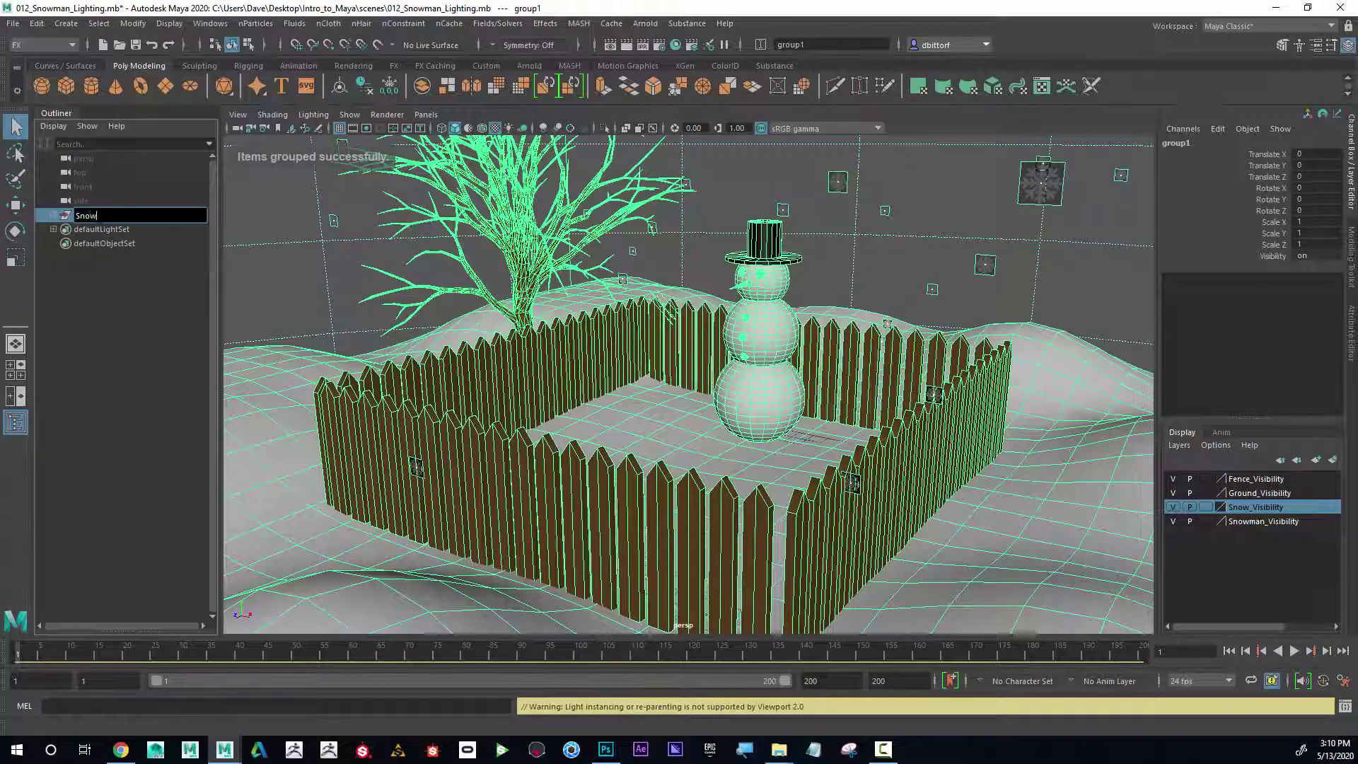
pyautogui.write('man')
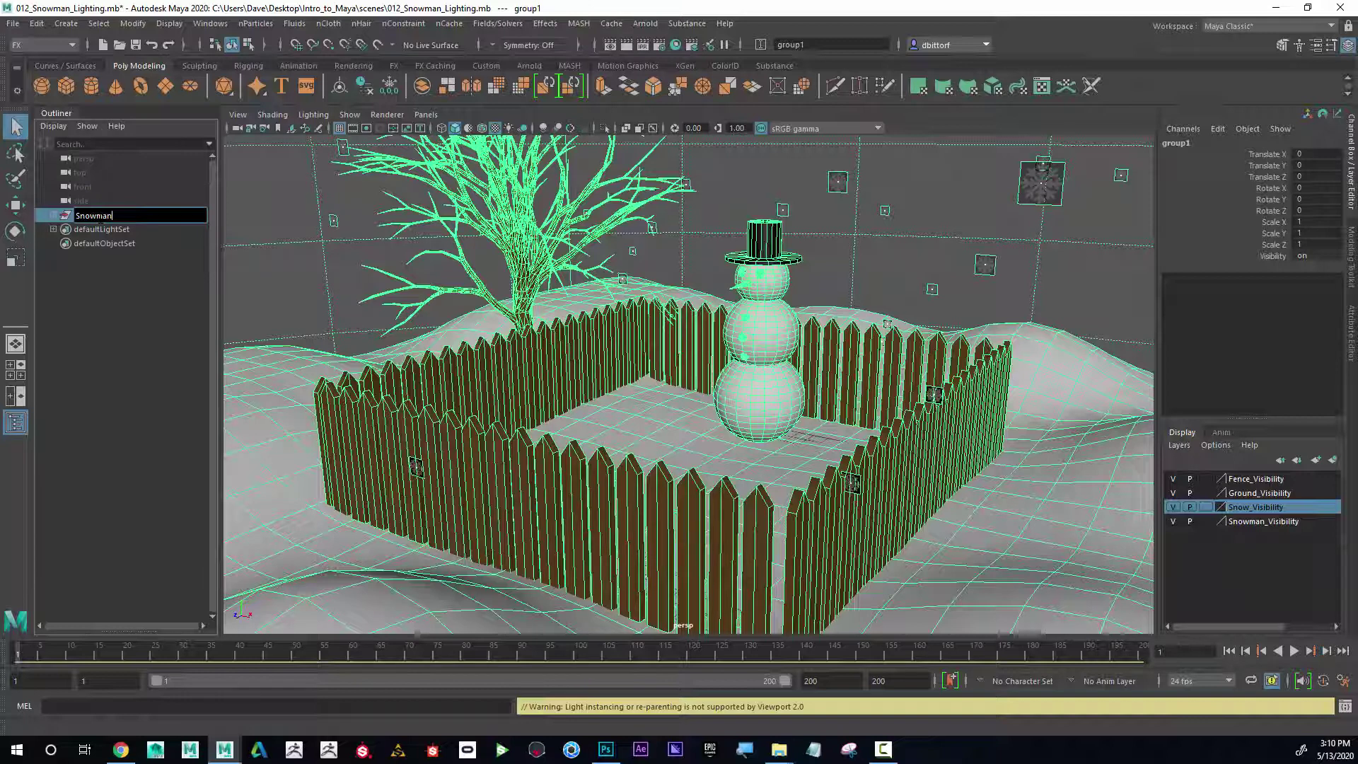
pyautogui.press('Return')
# Expand the Snowman group and check its children: Snowman, Fence, Snow1, Lighting and Environment.
pyautogui.click(53, 214)
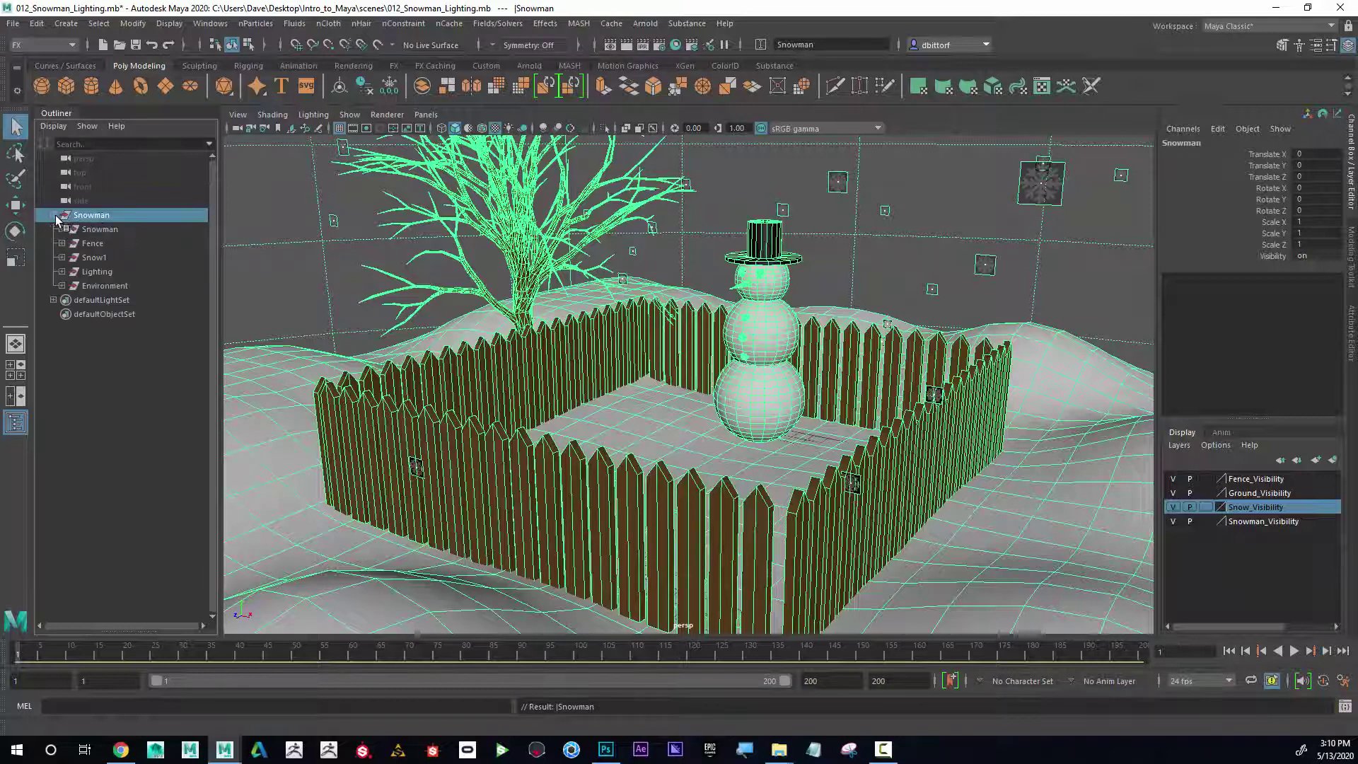
pyautogui.click(97, 230)
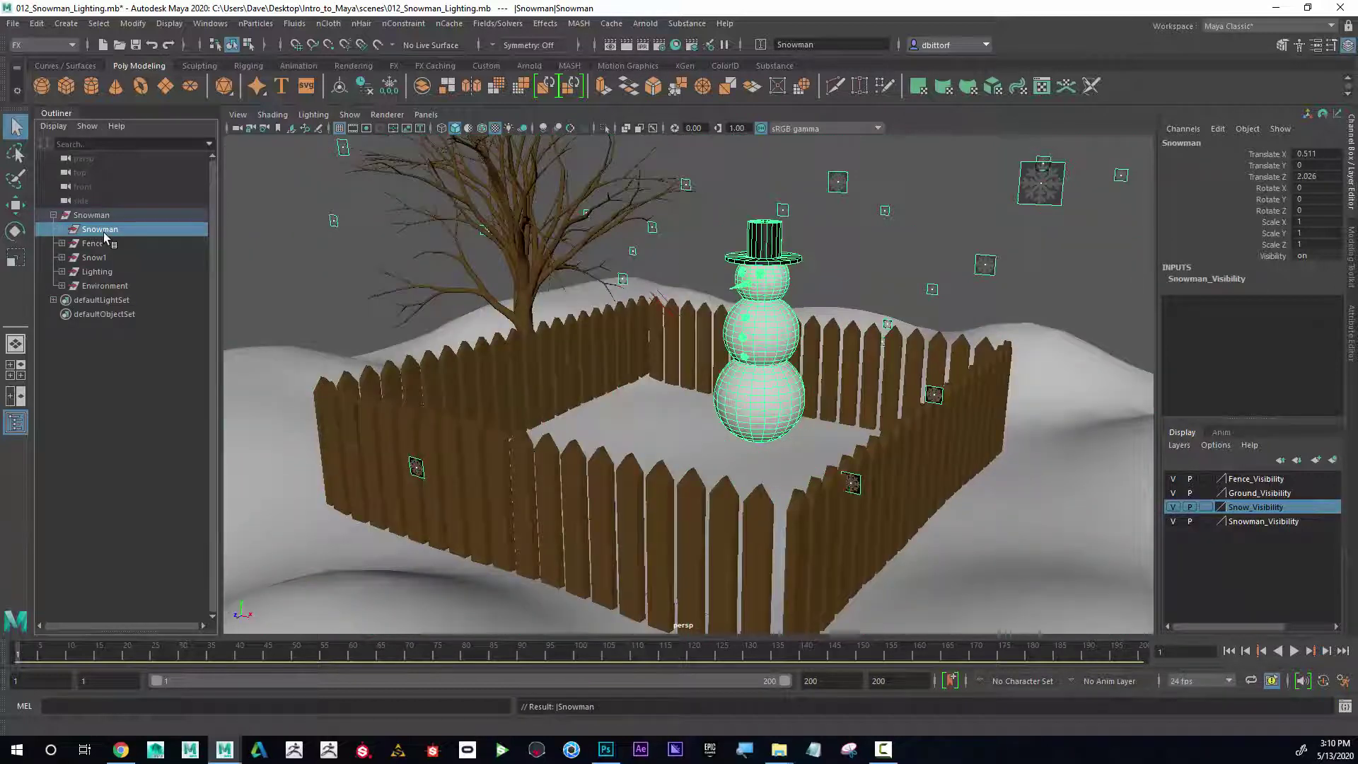
pyautogui.click(89, 240)
pyautogui.click(93, 258)
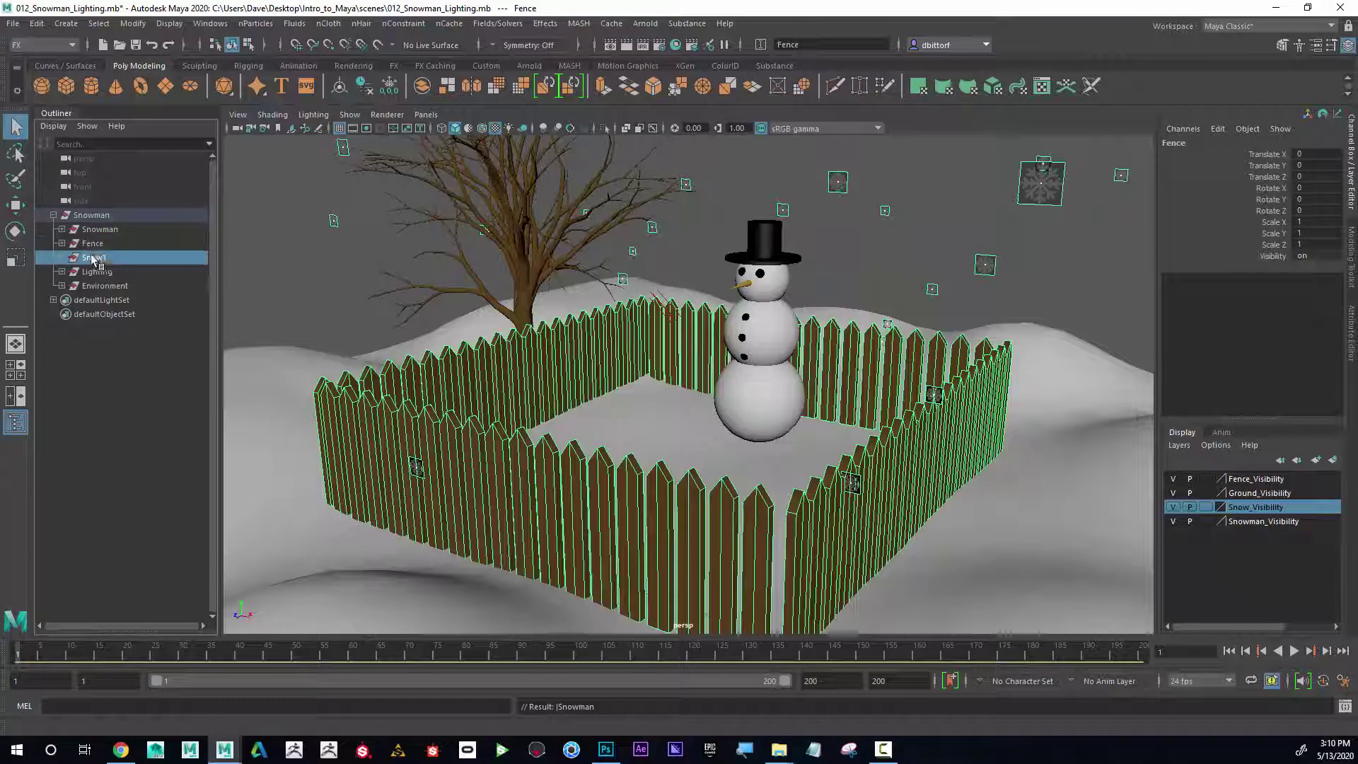
pyautogui.click(101, 271)
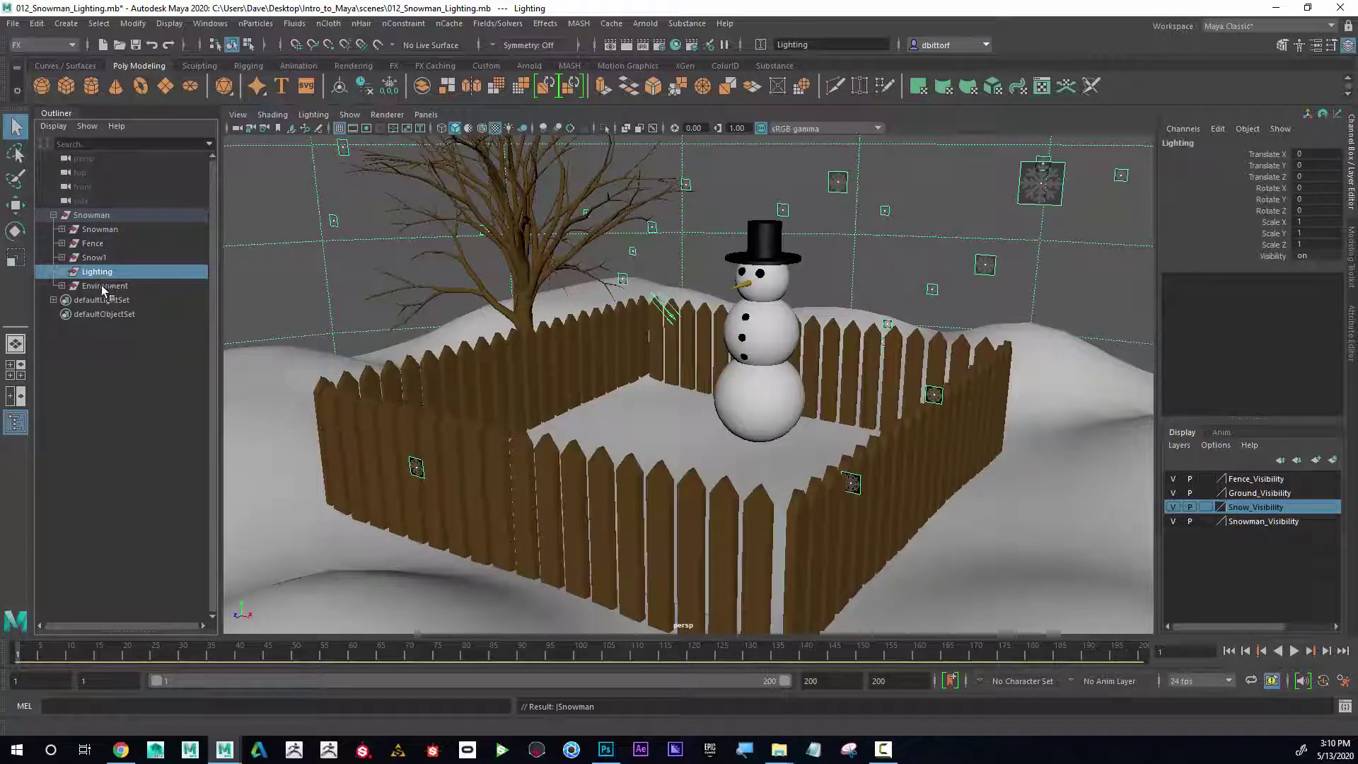
pyautogui.click(100, 286)
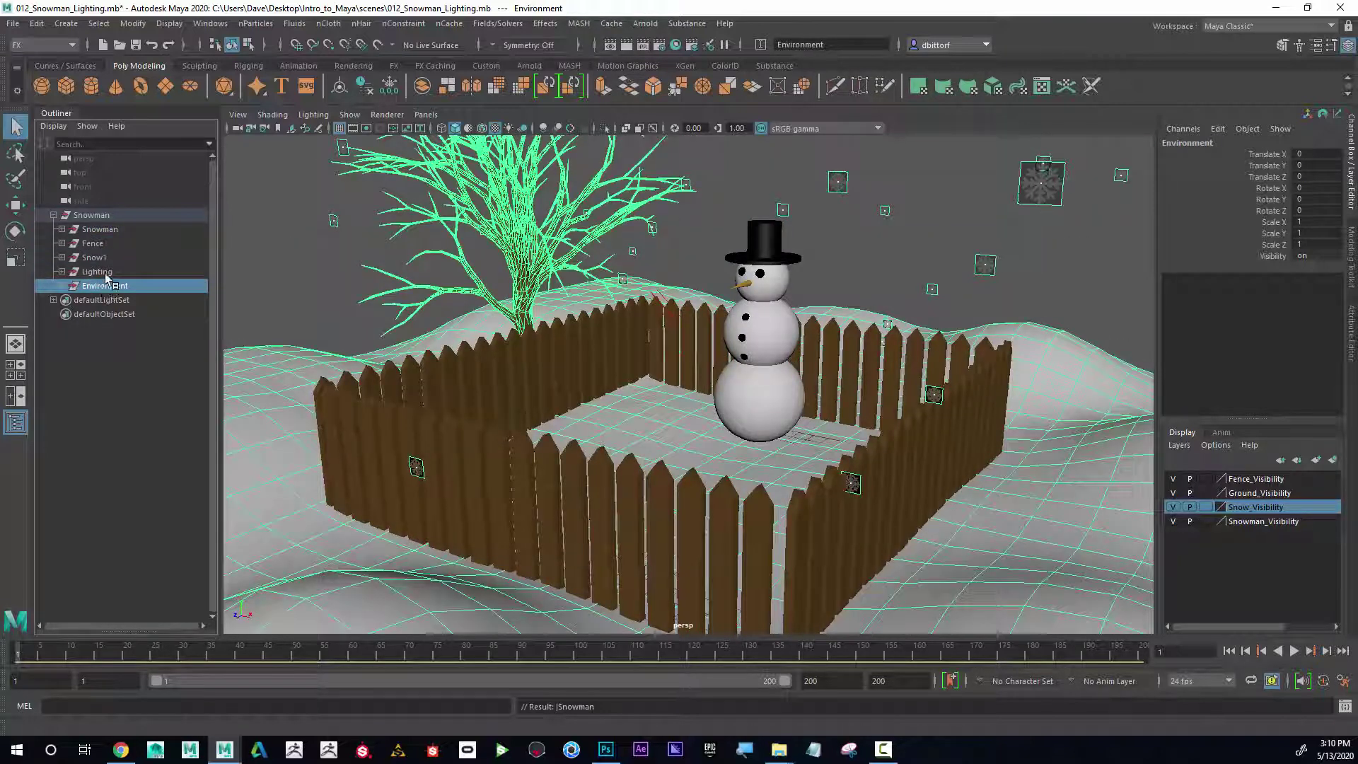
pyautogui.click(97, 272)
# Select the sky dome light, then dolly out, tumble and pan to frame the snowman, fence and snow.
pyautogui.click(1045, 331)
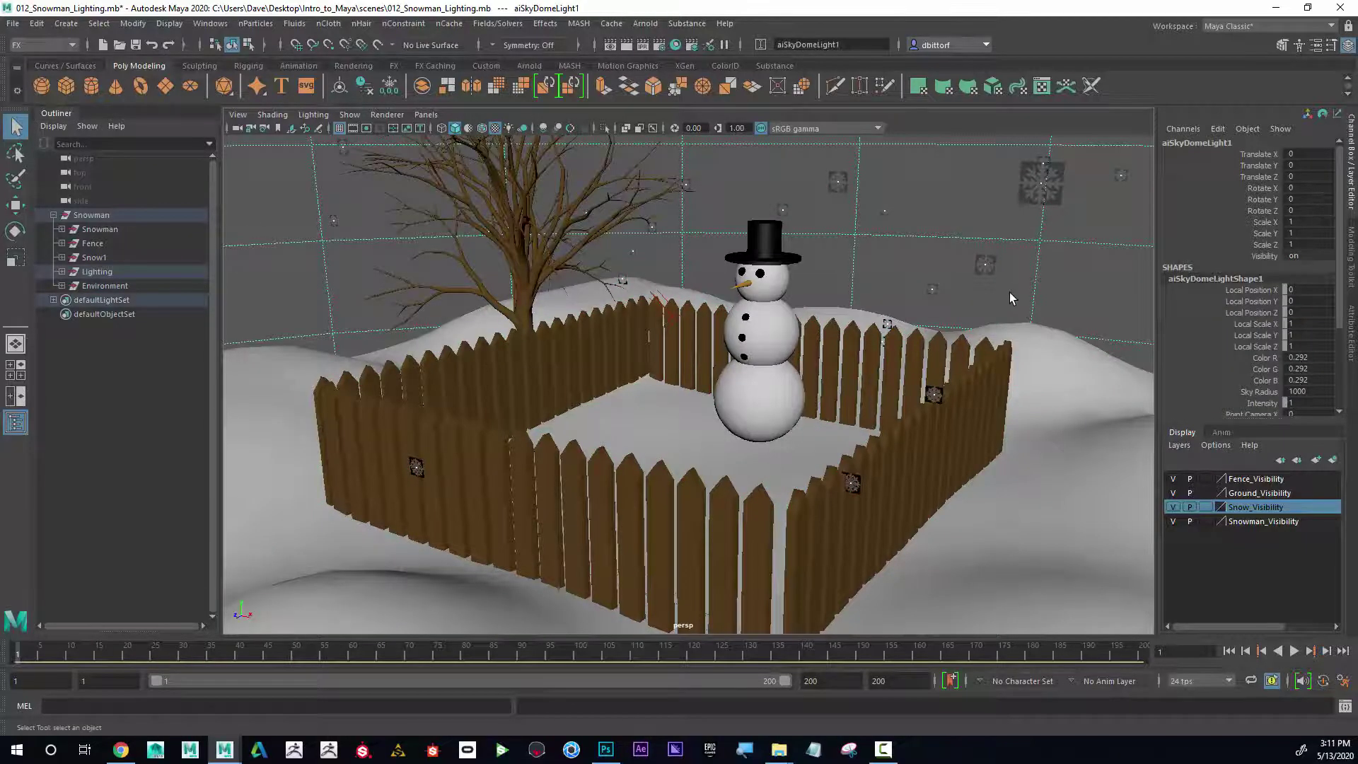
pyautogui.keyDown('alt'); pyautogui.moveTo(1009, 292); pyautogui.dragTo(974, 255, button='right'); pyautogui.keyUp('alt')
pyautogui.moveTo(974, 255)
pyautogui.keyDown('alt'); pyautogui.mouseDown()
pyautogui.moveTo(955, 264)
pyautogui.moveTo(973, 268)
pyautogui.mouseUp(); pyautogui.keyUp('alt')
pyautogui.keyDown('alt'); pyautogui.moveTo(831, 254); pyautogui.dragTo(846, 249, button='middle'); pyautogui.keyUp('alt')
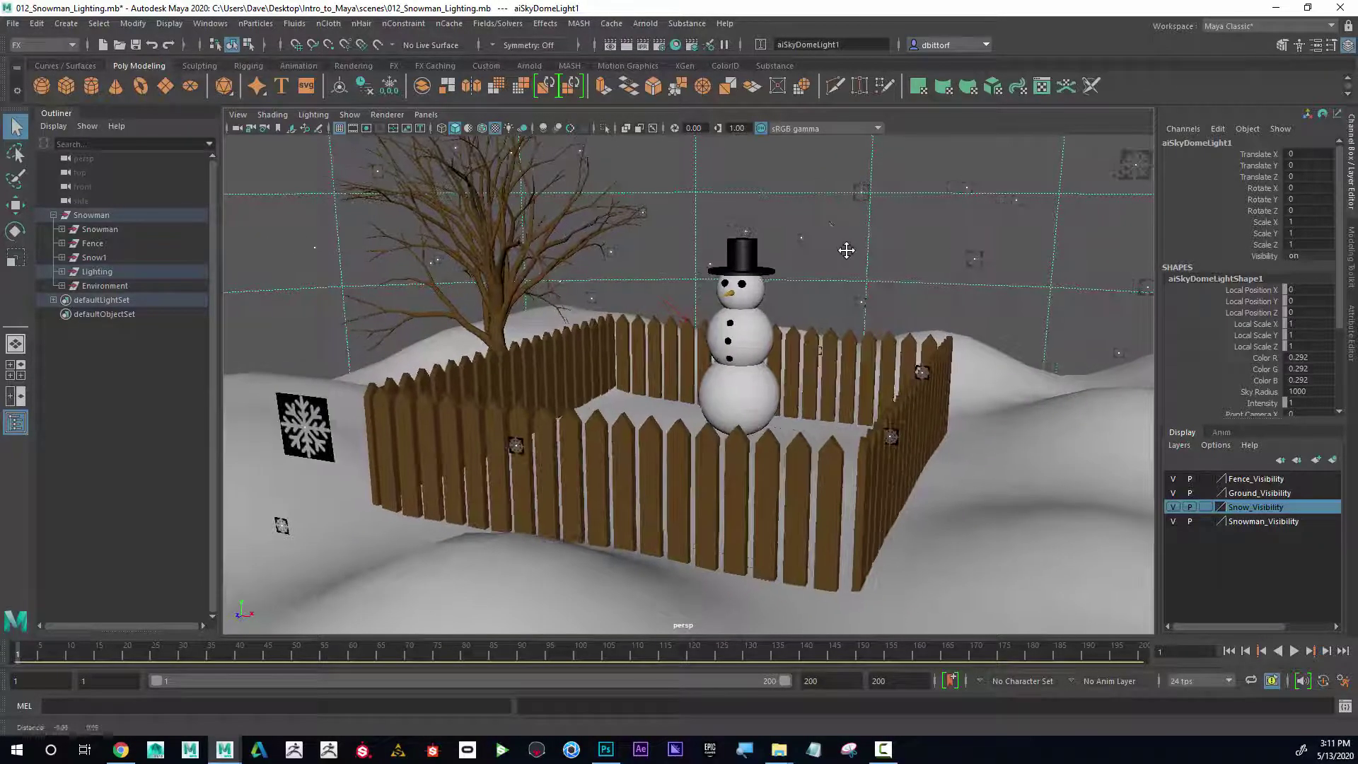